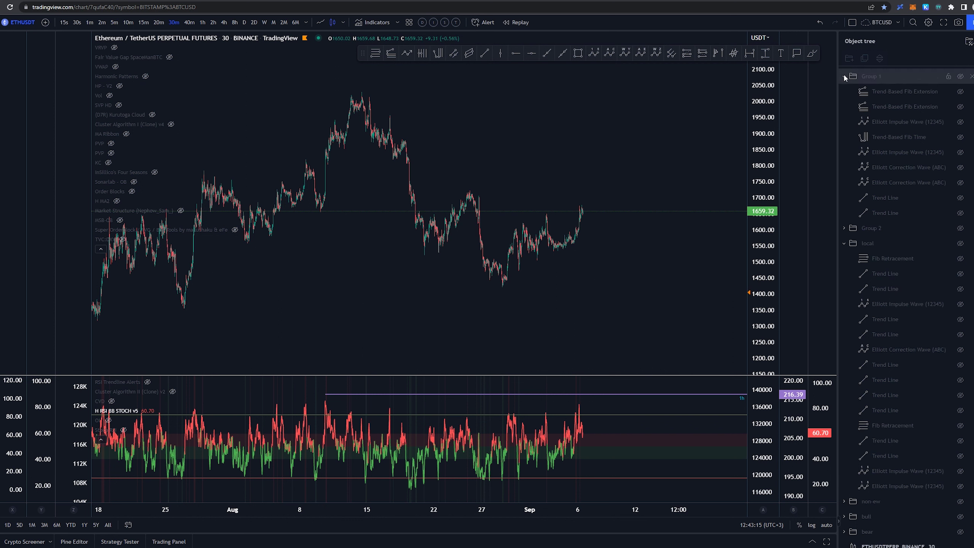
Collapse the expanded drawing groups in the object tree and make the local group's drawings visible on the chart
{"action": "left_click", "coordinate": [843, 106]}
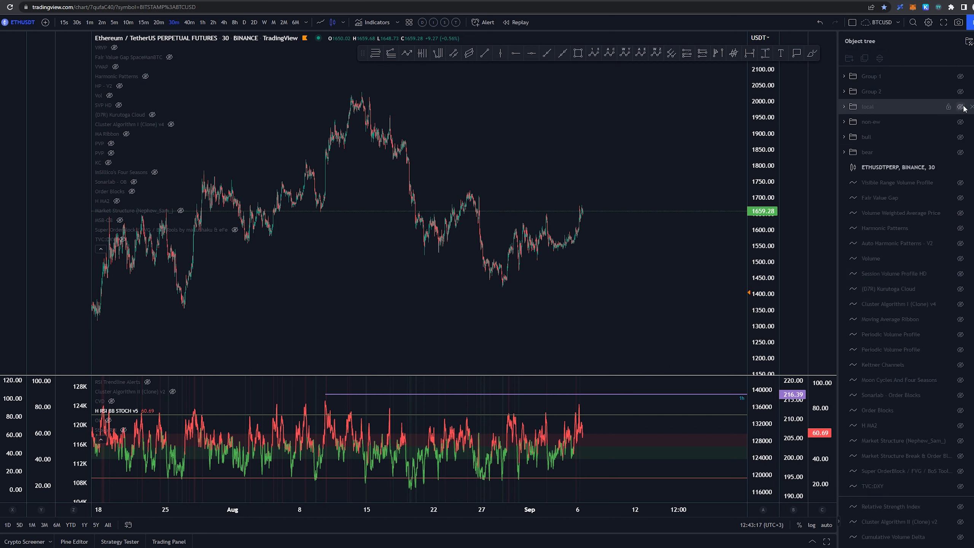
{"action": "left_click", "coordinate": [963, 107]}
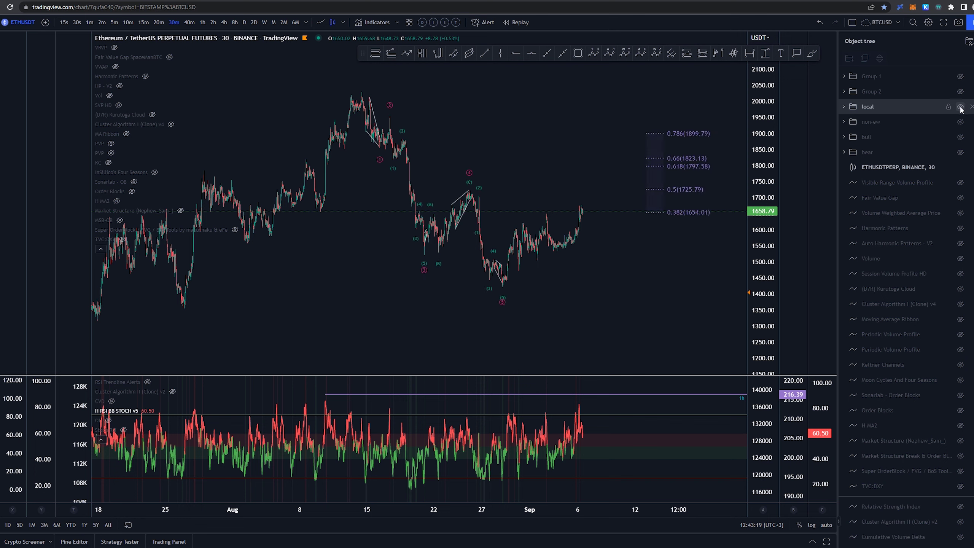
{"action": "left_click_drag", "start_coordinate": [522, 127], "coordinate": [462, 140]}
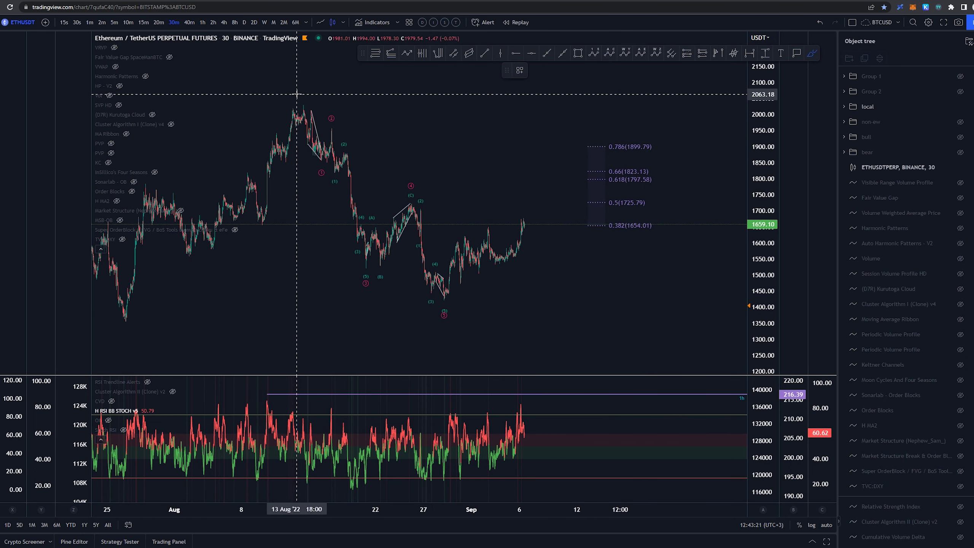
Trace the decline from the mid-August high to the 29 August low with the brush and undo the stroke
{"action": "mouse_move", "coordinate": [302, 97]}
{"action": "left_mouse_down"}
{"action": "mouse_move", "coordinate": [318, 155]}
{"action": "mouse_move", "coordinate": [331, 145]}
{"action": "mouse_move", "coordinate": [345, 169]}
{"action": "mouse_move", "coordinate": [411, 194]}
{"action": "mouse_move", "coordinate": [456, 323]}
{"action": "mouse_move", "coordinate": [445, 298]}
{"action": "left_mouse_up"}
{"action": "key", "text": "ctrl+z"}
{"action": "key", "text": "ctrl+z"}
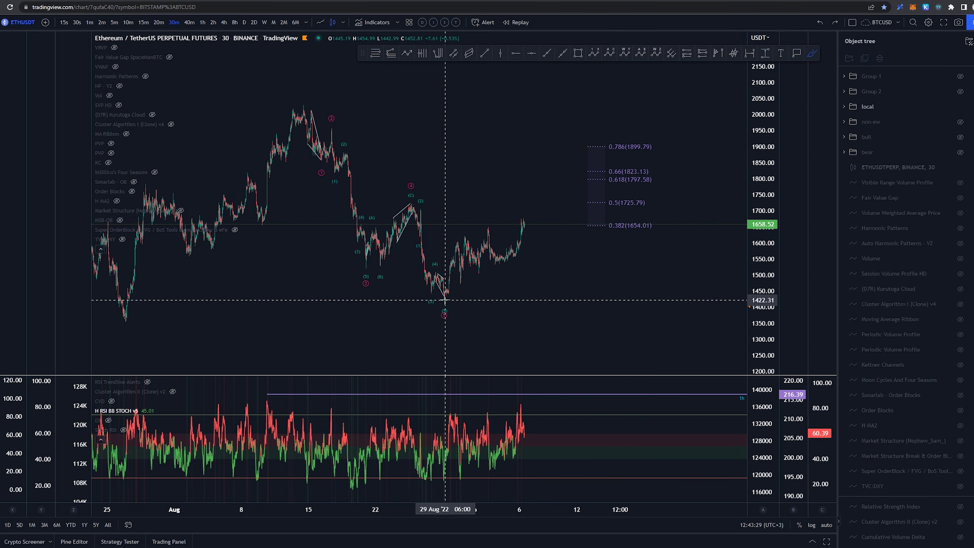
Make the Group 2 drawings visible on the chart
{"action": "left_click", "coordinate": [961, 92]}
{"action": "key", "text": "Escape"}
{"action": "mouse_move", "coordinate": [586, 316]}
{"action": "left_mouse_down"}
{"action": "mouse_move", "coordinate": [710, 300]}
{"action": "mouse_move", "coordinate": [759, 175]}
{"action": "left_mouse_up"}
{"action": "scroll", "coordinate": [710, 301], "scroll_direction": "up", "scroll_amount": 3}
{"action": "scroll", "coordinate": [637, 269], "scroll_direction": "up", "scroll_amount": 2}
{"action": "mouse_move", "coordinate": [638, 269]}
{"action": "left_mouse_down"}
{"action": "mouse_move", "coordinate": [599, 250]}
{"action": "mouse_move", "coordinate": [653, 254]}
{"action": "mouse_move", "coordinate": [643, 259]}
{"action": "left_mouse_up"}
{"action": "scroll", "coordinate": [597, 250], "scroll_direction": "up", "scroll_amount": 4}
Mark the 2 September wave W top, the two Fib time lines and the wave a label with the brush, undoing each mark
{"action": "middle_click", "coordinate": [326, 315]}
{"action": "mouse_move", "coordinate": [435, 171]}
{"action": "left_mouse_down"}
{"action": "mouse_move", "coordinate": [421, 176]}
{"action": "mouse_move", "coordinate": [432, 169]}
{"action": "left_mouse_up"}
{"action": "key", "text": "ctrl+z"}
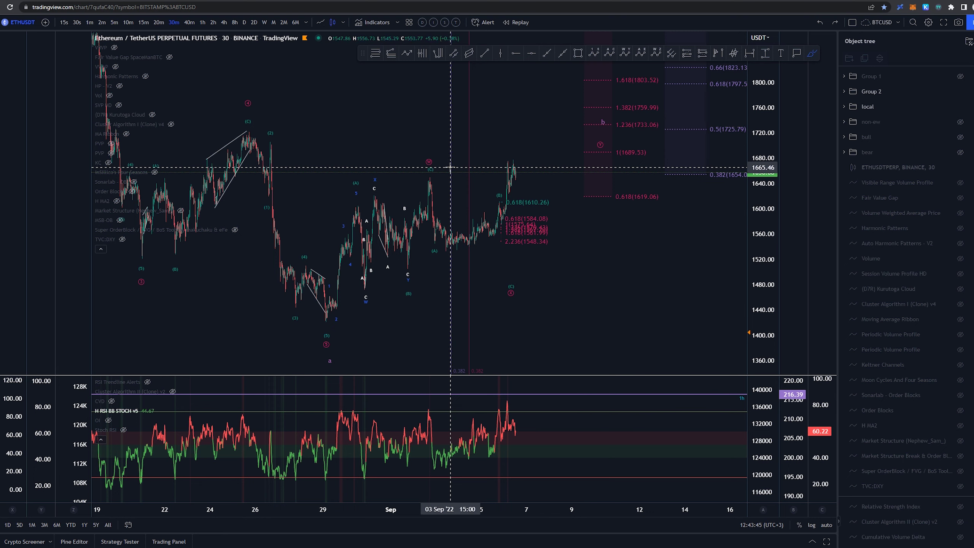
{"action": "left_click_drag", "start_coordinate": [447, 371], "coordinate": [469, 371]}
{"action": "key", "text": "ctrl+z"}
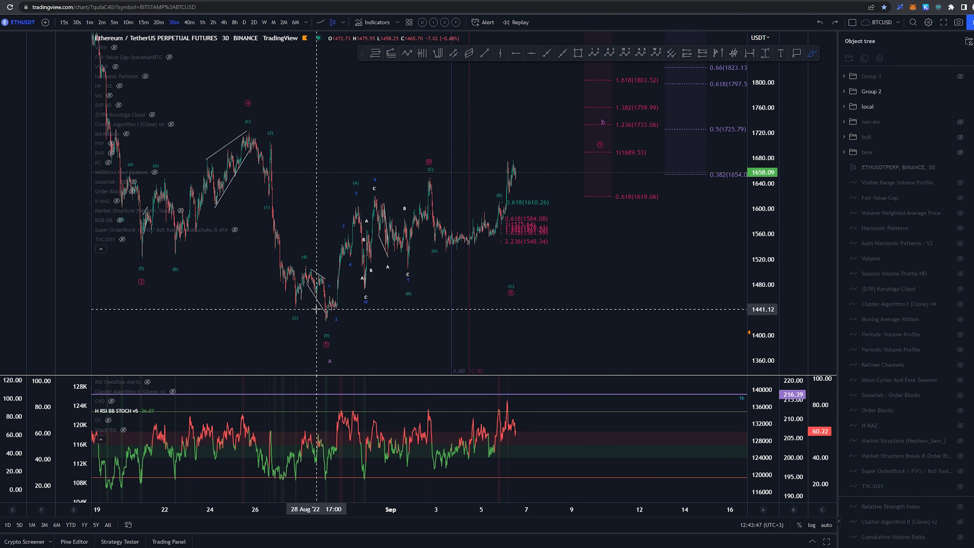
{"action": "mouse_move", "coordinate": [330, 356]}
{"action": "left_mouse_down"}
{"action": "mouse_move", "coordinate": [319, 355]}
{"action": "mouse_move", "coordinate": [334, 347]}
{"action": "left_mouse_up"}
{"action": "key", "text": "ctrl+z"}
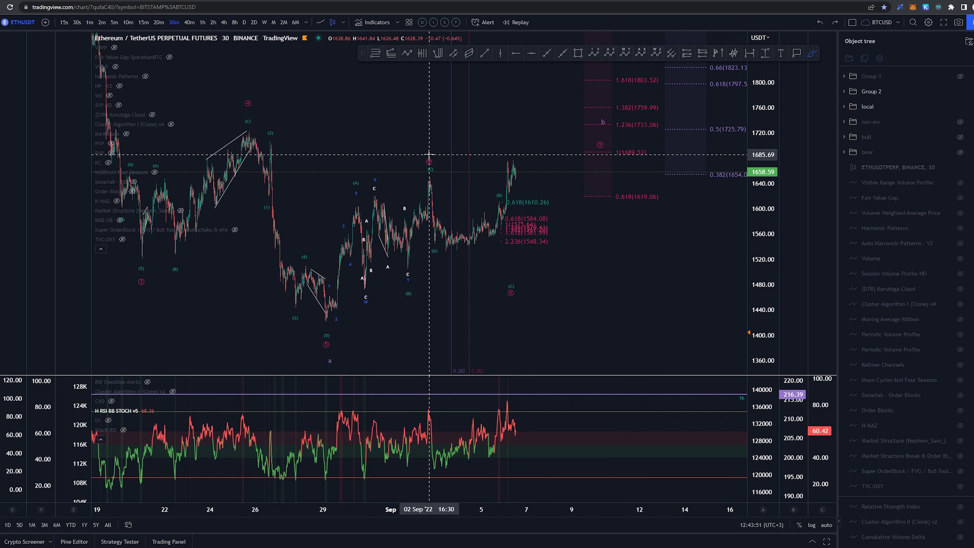
Trace the (A)-(B)-(C) correction from the 2 September high toward the lower (C) label with the brush and delete the strokes
{"action": "mouse_move", "coordinate": [325, 320]}
{"action": "left_mouse_down"}
{"action": "mouse_move", "coordinate": [344, 271]}
{"action": "mouse_move", "coordinate": [403, 275]}
{"action": "mouse_move", "coordinate": [433, 177]}
{"action": "mouse_move", "coordinate": [430, 200]}
{"action": "mouse_move", "coordinate": [460, 233]}
{"action": "mouse_move", "coordinate": [498, 210]}
{"action": "mouse_move", "coordinate": [508, 263]}
{"action": "left_mouse_up"}
{"action": "key", "text": "Delete"}
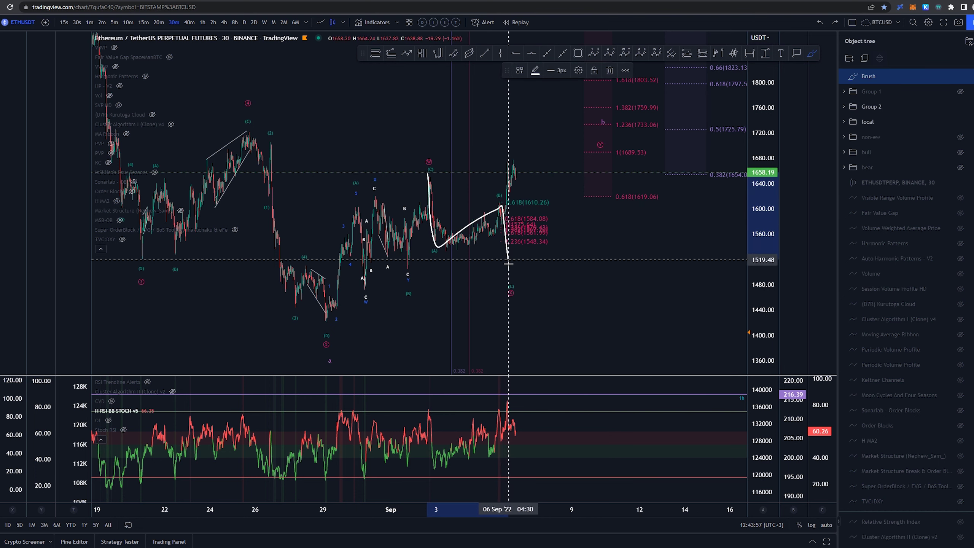
{"action": "key", "text": "Delete"}
{"action": "mouse_move", "coordinate": [424, 176]}
{"action": "left_mouse_down"}
{"action": "mouse_move", "coordinate": [504, 206]}
{"action": "mouse_move", "coordinate": [516, 282]}
{"action": "left_mouse_up"}
{"action": "key", "text": "Delete"}
Switch the chart to the 15-minute interval, focused on the early September price action
{"action": "scroll", "coordinate": [560, 288], "scroll_direction": "up", "scroll_amount": 2}
{"action": "left_click_drag", "start_coordinate": [579, 291], "coordinate": [661, 302]}
{"action": "left_click_drag", "start_coordinate": [766, 304], "coordinate": [766, 157]}
{"action": "scroll", "coordinate": [613, 288], "scroll_direction": "up", "scroll_amount": 3}
{"action": "left_click_drag", "start_coordinate": [604, 299], "coordinate": [646, 220]}
{"action": "scroll", "coordinate": [637, 224], "scroll_direction": "up", "scroll_amount": 3}
{"action": "left_click_drag", "start_coordinate": [539, 212], "coordinate": [593, 246]}
{"action": "scroll", "coordinate": [594, 246], "scroll_direction": "up", "scroll_amount": 1}
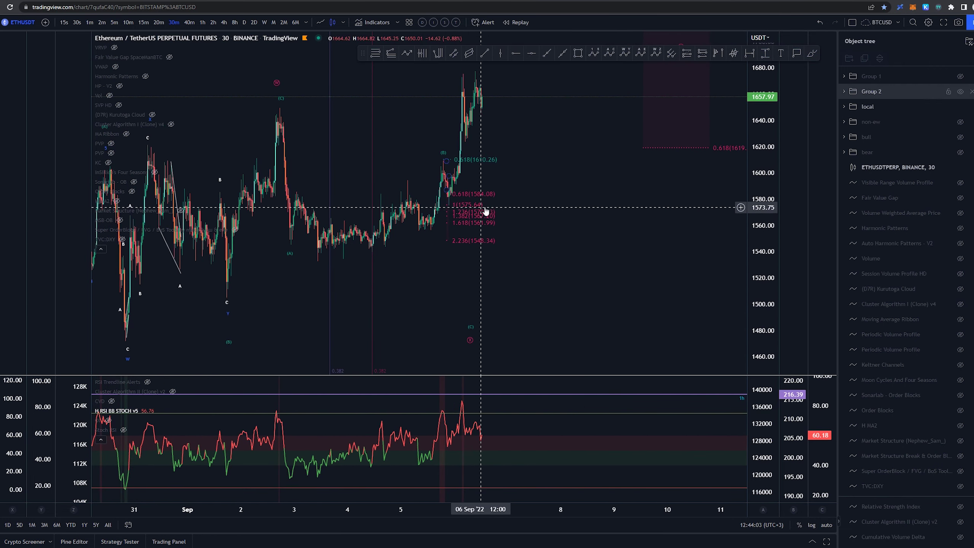
{"action": "left_click", "coordinate": [143, 22]}
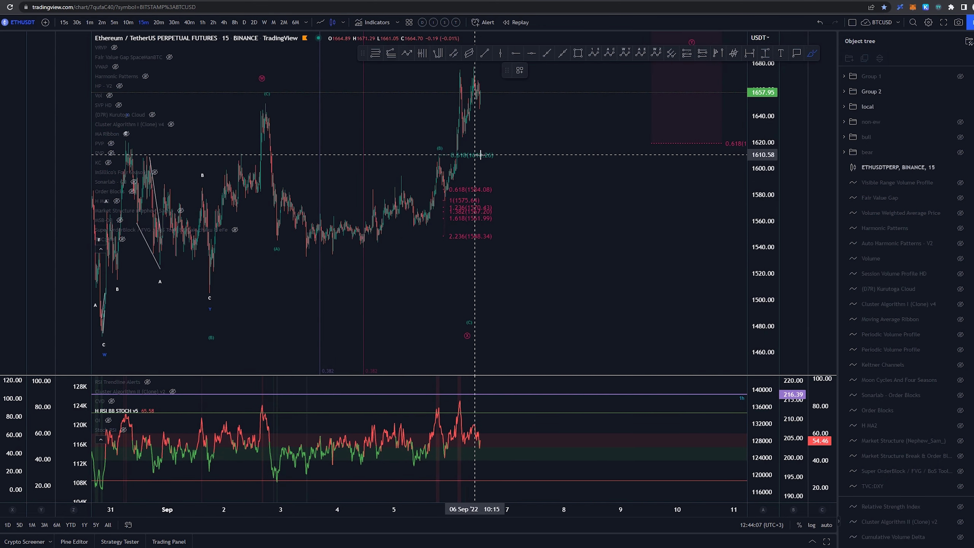
Mark the 0.618 (1610.26) level and the price action around wave (B) with the brush, undoing each mark
{"action": "left_click_drag", "start_coordinate": [480, 155], "coordinate": [491, 144]}
{"action": "key", "text": "ctrl+z"}
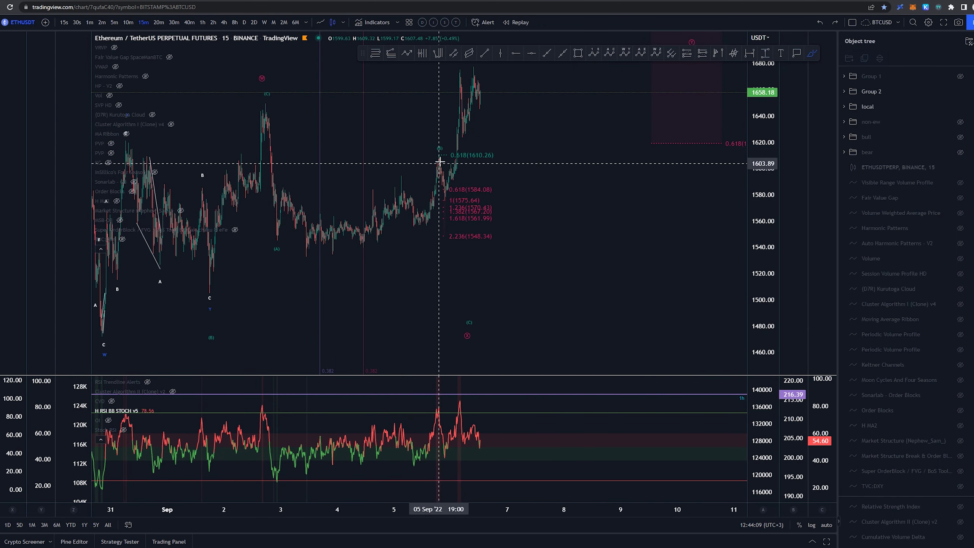
{"action": "key", "text": "Escape"}
{"action": "left_click_drag", "start_coordinate": [381, 161], "coordinate": [506, 162]}
{"action": "scroll", "coordinate": [664, 200], "scroll_direction": "up", "scroll_amount": 4}
{"action": "scroll", "coordinate": [664, 200], "scroll_direction": "down", "scroll_amount": 3}
{"action": "left_click_drag", "start_coordinate": [663, 199], "coordinate": [576, 215]}
{"action": "key", "text": "alt+b"}
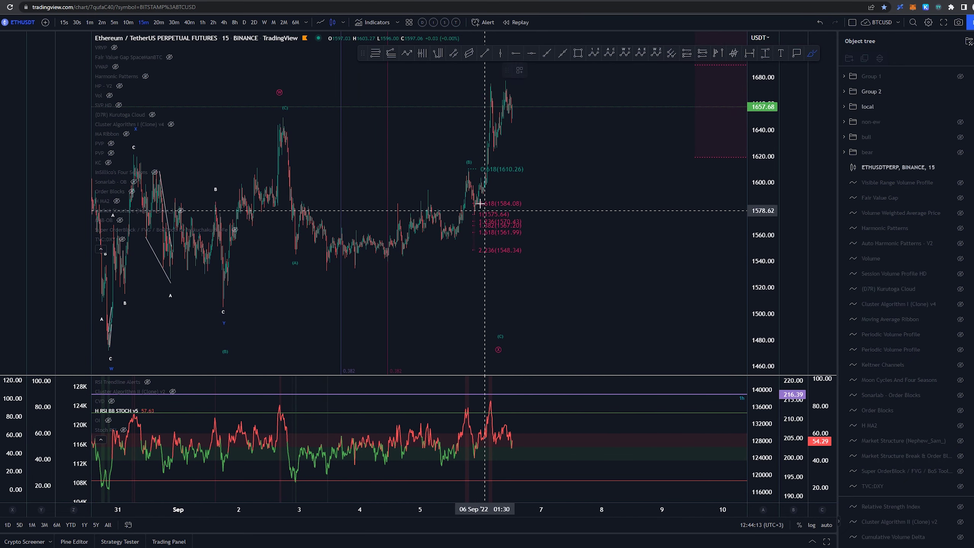
{"action": "key", "text": "ctrl+z"}
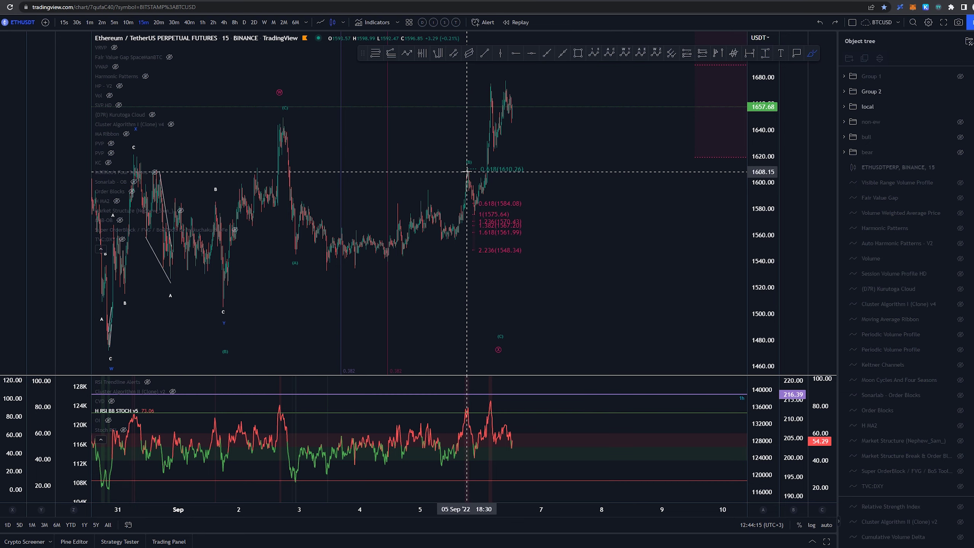
Switch the chart to the 1-minute interval and mark the 5 September pullback low with the brush, undoing the mark
{"action": "left_click", "coordinate": [90, 22]}
{"action": "scroll", "coordinate": [593, 311], "scroll_direction": "up", "scroll_amount": 5}
{"action": "scroll", "coordinate": [593, 240], "scroll_direction": "up", "scroll_amount": 2}
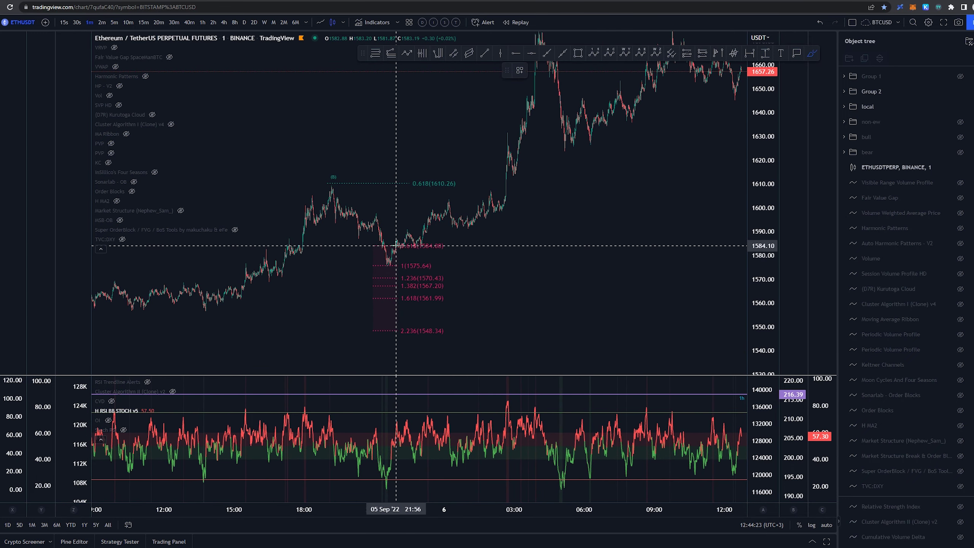
{"action": "left_click_drag", "start_coordinate": [396, 245], "coordinate": [398, 263]}
{"action": "key", "text": "ctrl+z"}
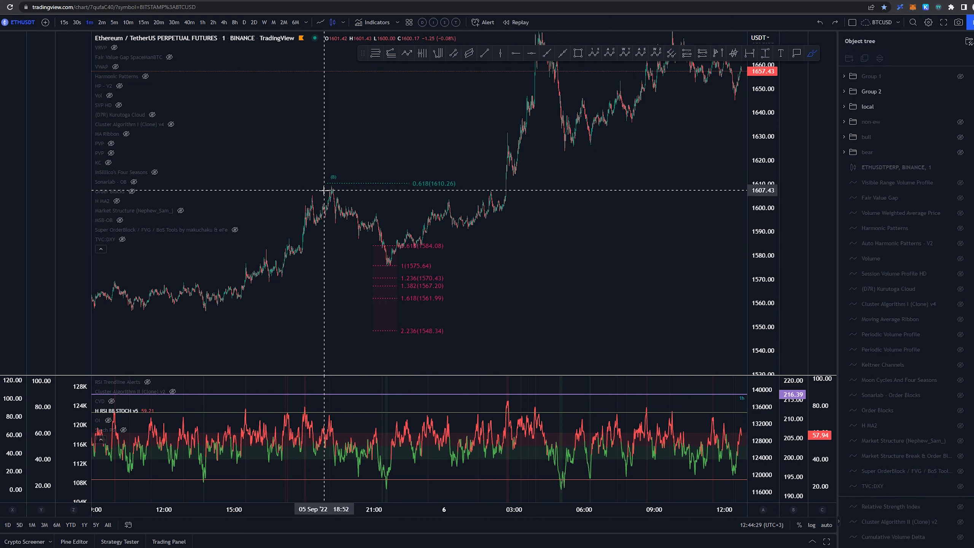
Trace the dip and recovery from the wave (B) high to early 6 September with the brush and undo the stroke
{"action": "left_click_drag", "start_coordinate": [324, 198], "coordinate": [501, 203]}
{"action": "key", "text": "ctrl+z"}
{"action": "key", "text": "ctrl+y"}
{"action": "key", "text": "ctrl+z"}
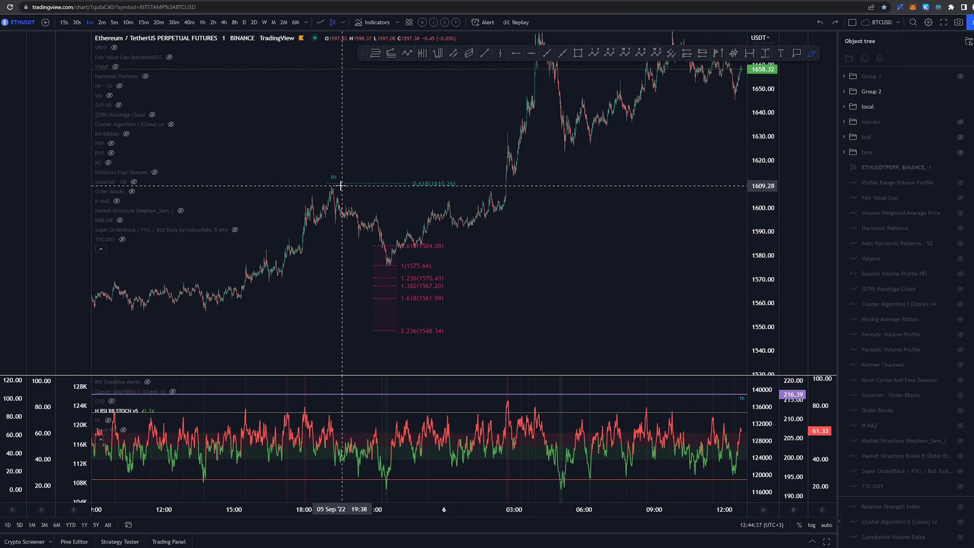
Trace the zigzag legs of the decline from the wave (B) high to the 5 September low with the brush and remove the strokes
{"action": "scroll", "coordinate": [347, 195], "scroll_direction": "up", "scroll_amount": 3}
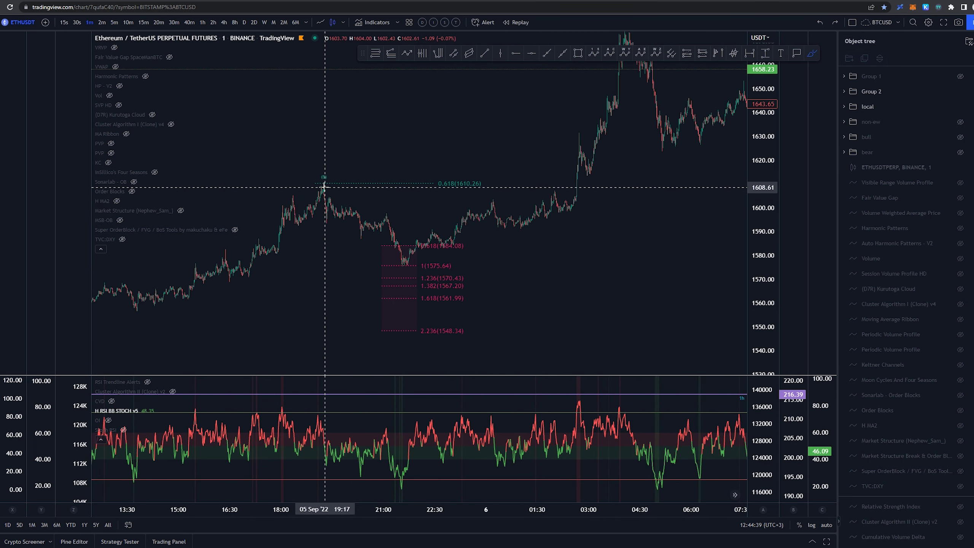
{"action": "left_click_drag", "start_coordinate": [323, 188], "coordinate": [347, 203]}
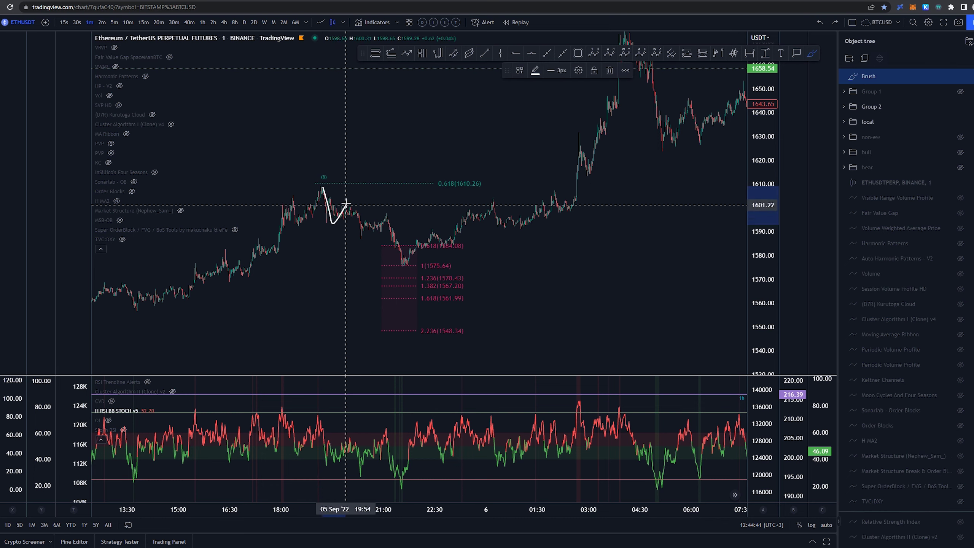
{"action": "scroll", "coordinate": [401, 210], "scroll_direction": "down", "scroll_amount": 2}
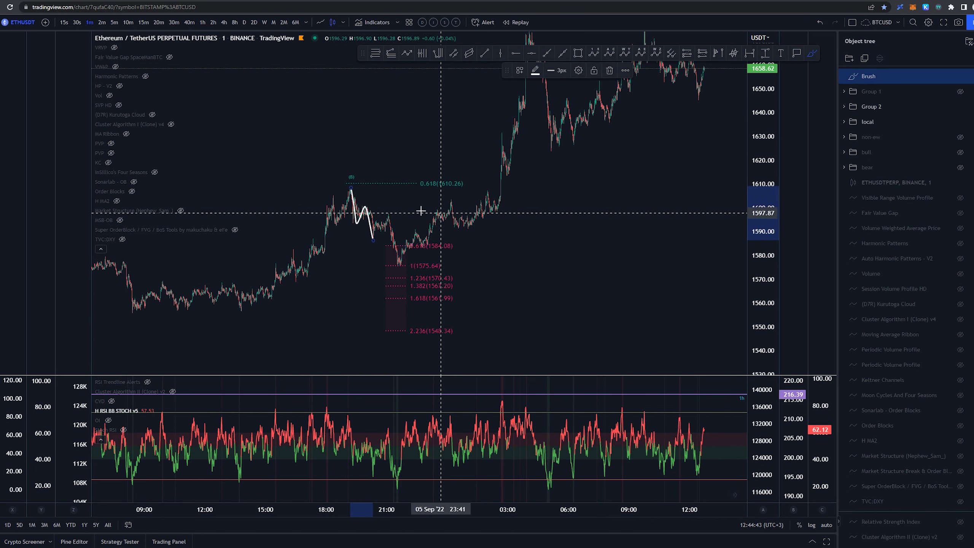
{"action": "key", "text": "Delete"}
{"action": "mouse_move", "coordinate": [372, 235]}
{"action": "left_mouse_down"}
{"action": "mouse_move", "coordinate": [393, 213]}
{"action": "mouse_move", "coordinate": [401, 262]}
{"action": "left_mouse_up"}
{"action": "key", "text": "ctrl+z"}
{"action": "key", "text": "ctrl+z"}
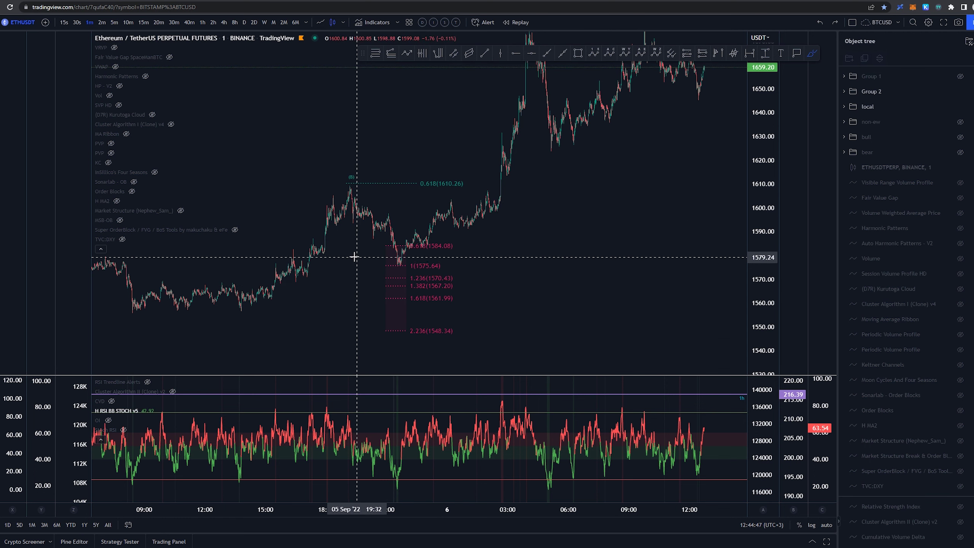
Trace the final leg down into the 1 (1575.64) extension level with the brush and undo the strokes
{"action": "scroll", "coordinate": [357, 256], "scroll_direction": "up", "scroll_amount": 5}
{"action": "mouse_move", "coordinate": [426, 232]}
{"action": "left_mouse_down"}
{"action": "mouse_move", "coordinate": [421, 247]}
{"action": "mouse_move", "coordinate": [423, 230]}
{"action": "left_mouse_up"}
{"action": "key", "text": "ctrl+z"}
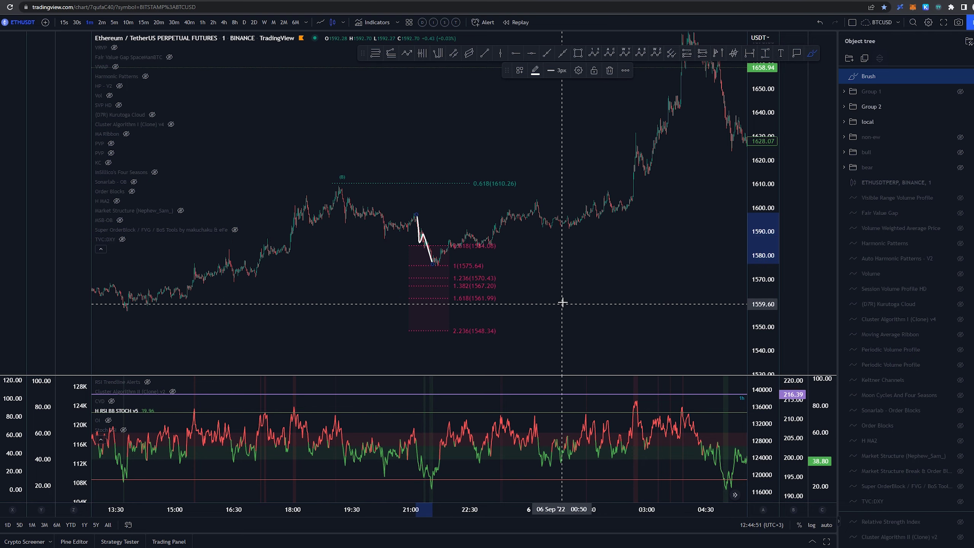
{"action": "key", "text": "ctrl+z"}
Mark the pullback below wave (B) and the bounce off its low with short brush strokes, undoing each stroke
{"action": "scroll", "coordinate": [543, 286], "scroll_direction": "down", "scroll_amount": 3}
{"action": "scroll", "coordinate": [646, 270], "scroll_direction": "down", "scroll_amount": 2}
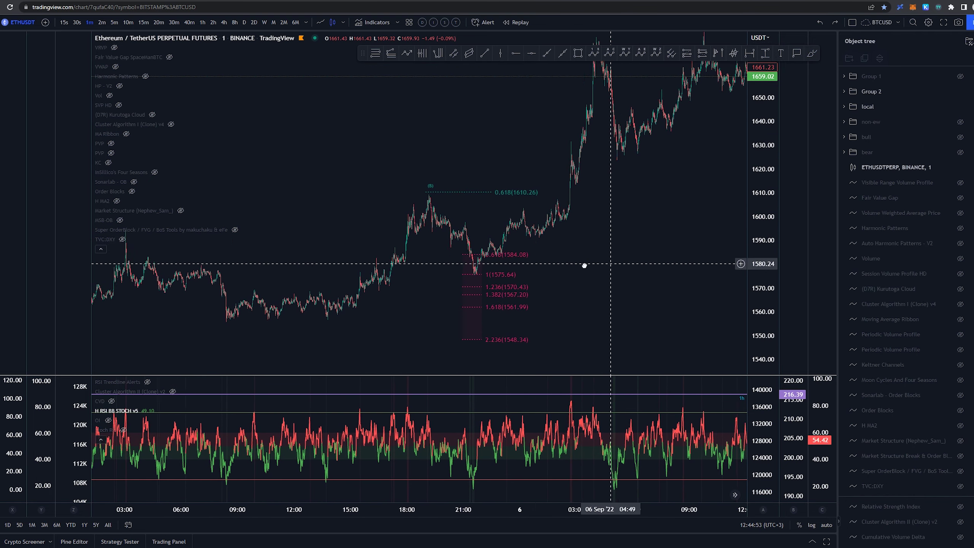
{"action": "left_click_drag", "start_coordinate": [427, 212], "coordinate": [438, 281]}
{"action": "key", "text": "ctrl+z"}
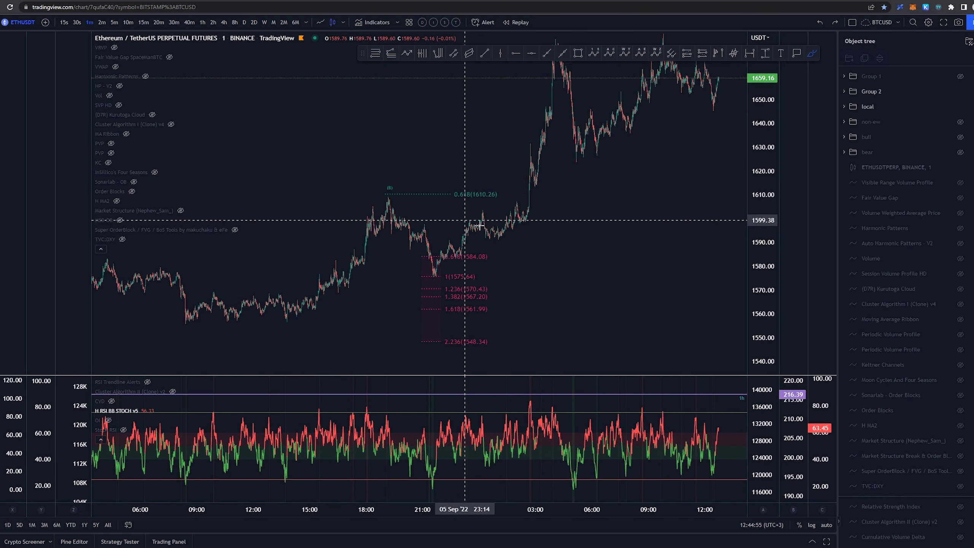
{"action": "mouse_move", "coordinate": [440, 272]}
{"action": "left_mouse_down"}
{"action": "mouse_move", "coordinate": [453, 286]}
{"action": "mouse_move", "coordinate": [436, 271]}
{"action": "left_mouse_up"}
{"action": "key", "text": "ctrl+z"}
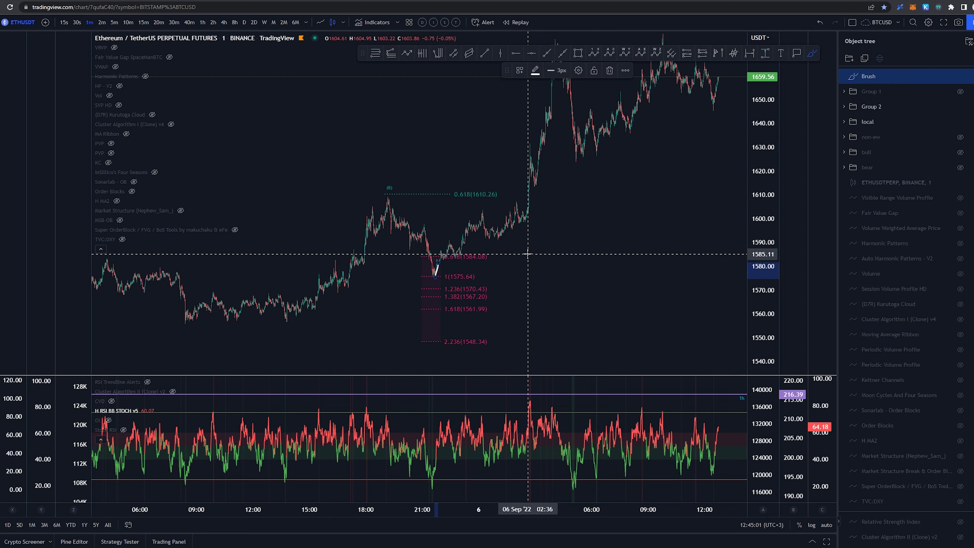
{"action": "key", "text": "ctrl+z"}
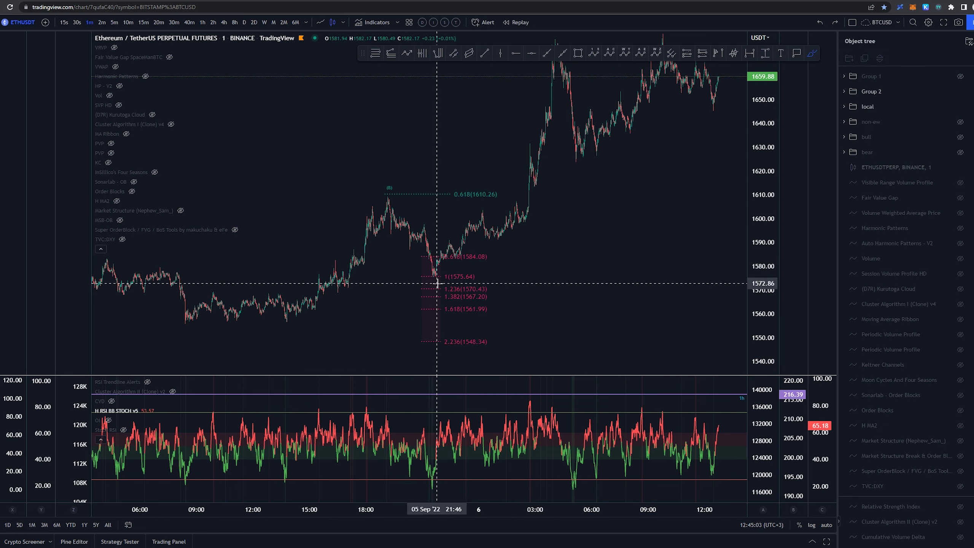
Change the chart to the 5-minute interval and on to the 15-minute interval to bring back the wider wave count
{"action": "scroll", "coordinate": [539, 260], "scroll_direction": "down", "scroll_amount": 3}
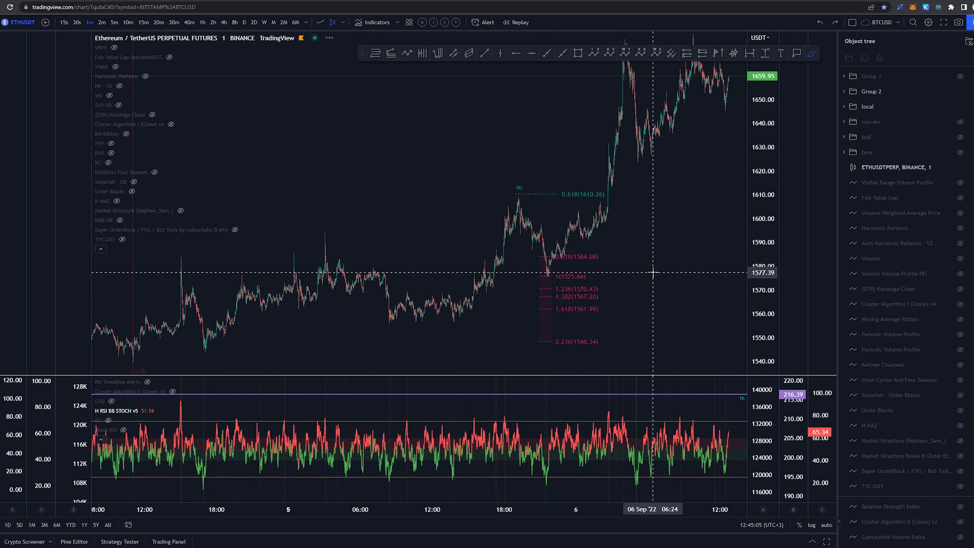
{"action": "left_click", "coordinate": [114, 22]}
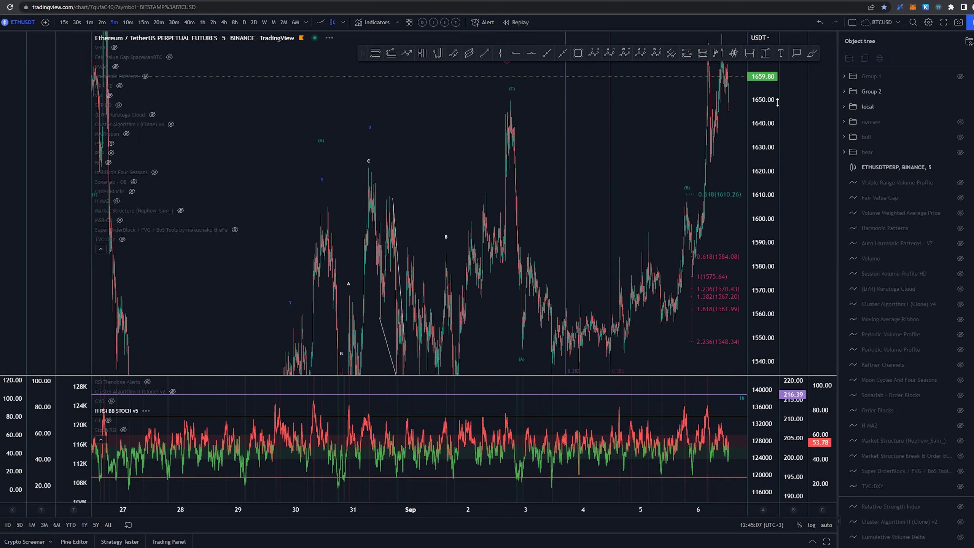
{"action": "left_click", "coordinate": [149, 24]}
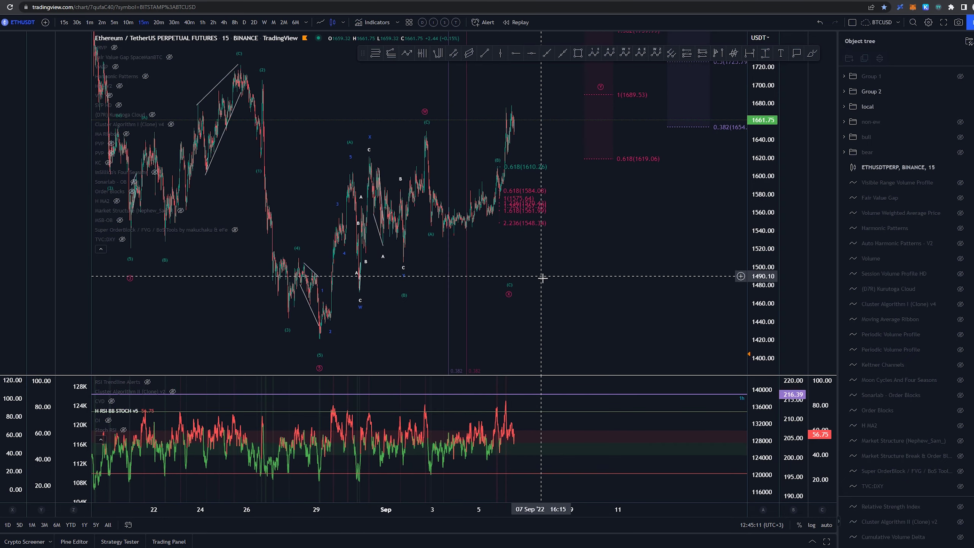
{"action": "scroll", "coordinate": [646, 281], "scroll_direction": "up", "scroll_amount": 2}
{"action": "mouse_move", "coordinate": [660, 274]}
{"action": "left_mouse_down"}
{"action": "mouse_move", "coordinate": [680, 279]}
{"action": "mouse_move", "coordinate": [667, 268]}
{"action": "left_mouse_up"}
Trace the drop from the 2 September wave (C) high to the wave (A) low with the brush and undo the stroke
{"action": "left_click", "coordinate": [812, 53]}
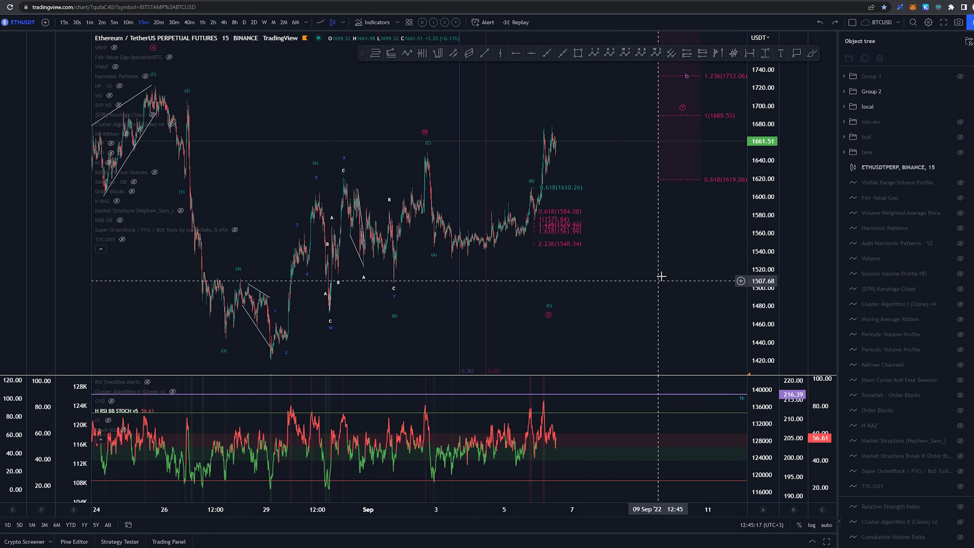
{"action": "left_click_drag", "start_coordinate": [763, 160], "coordinate": [764, 192]}
{"action": "scroll", "coordinate": [653, 275], "scroll_direction": "down", "scroll_amount": 2}
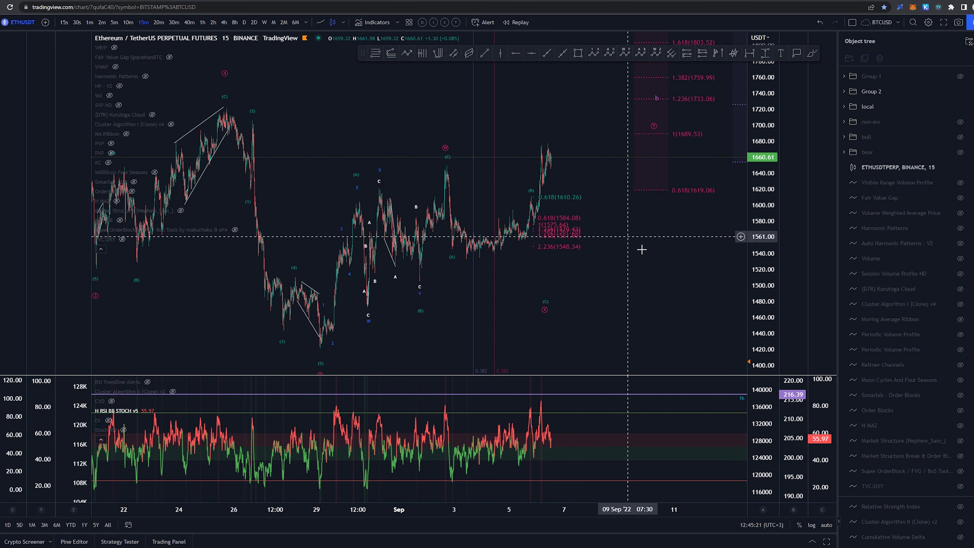
{"action": "scroll", "coordinate": [452, 203], "scroll_direction": "up", "scroll_amount": 3}
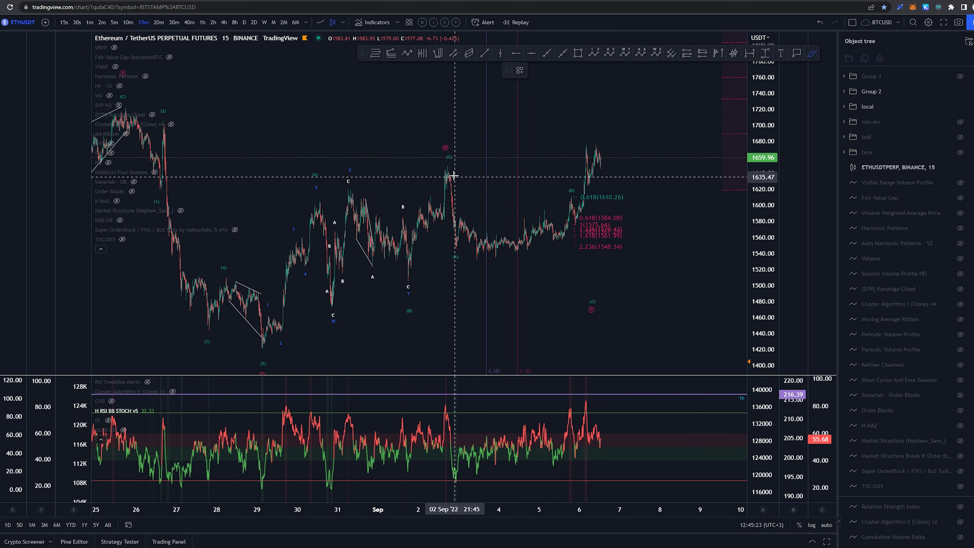
{"action": "left_click_drag", "start_coordinate": [448, 163], "coordinate": [452, 231]}
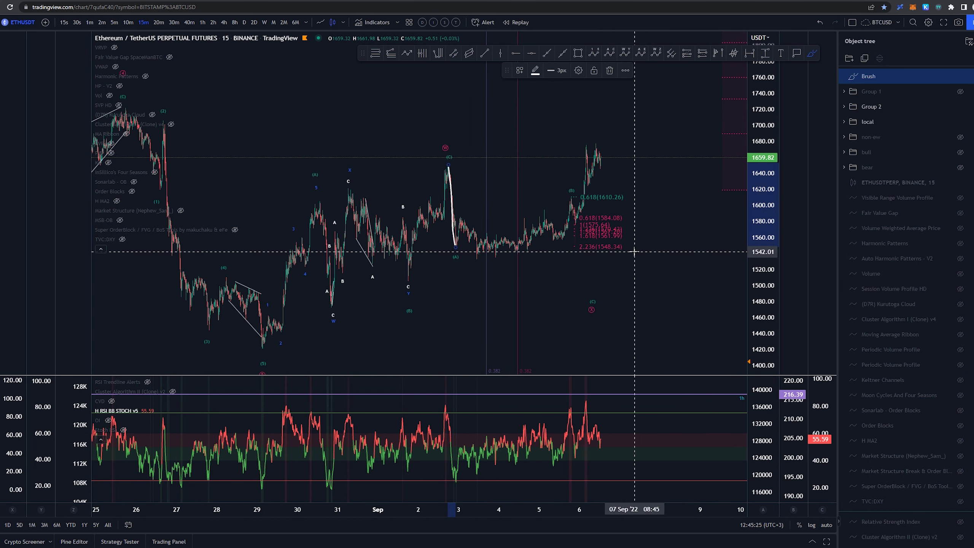
{"action": "key", "text": "ctrl+z"}
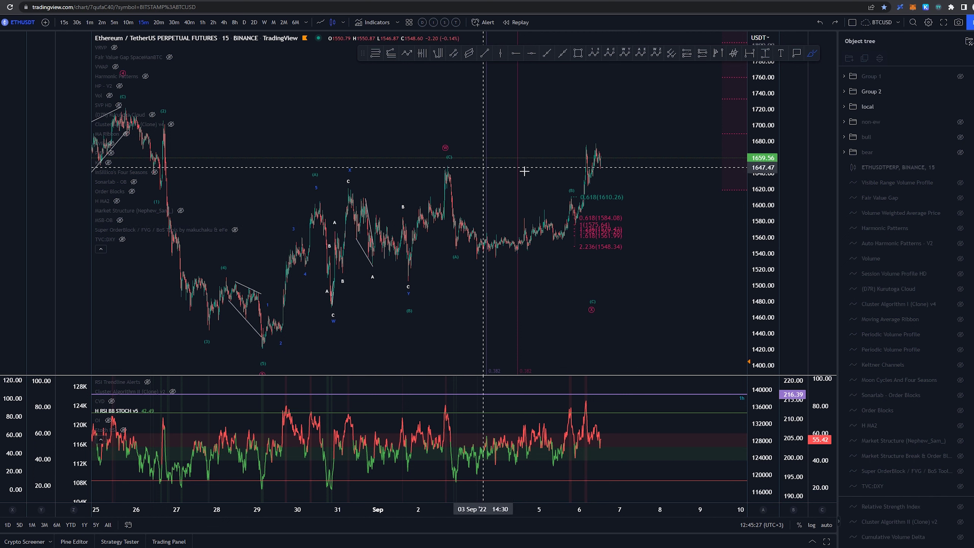
Circle the 3 to 6 September recovery, undo the circle, and draw a brush stroke from the wave (C) high to the wave (A) low
{"action": "mouse_move", "coordinate": [587, 178]}
{"action": "left_mouse_down"}
{"action": "mouse_move", "coordinate": [456, 207]}
{"action": "mouse_move", "coordinate": [598, 161]}
{"action": "left_mouse_up"}
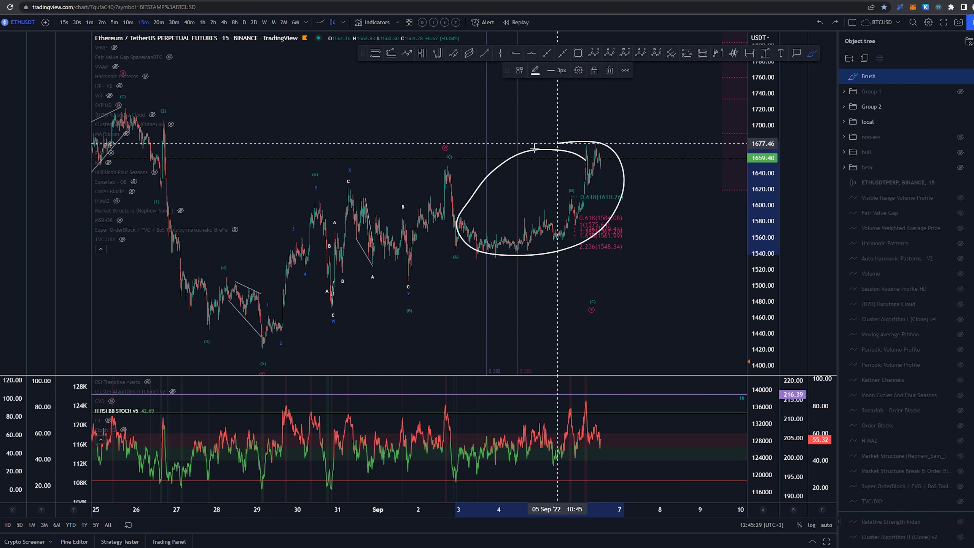
{"action": "key", "text": "ctrl+z"}
{"action": "left_click_drag", "start_coordinate": [449, 165], "coordinate": [458, 246]}
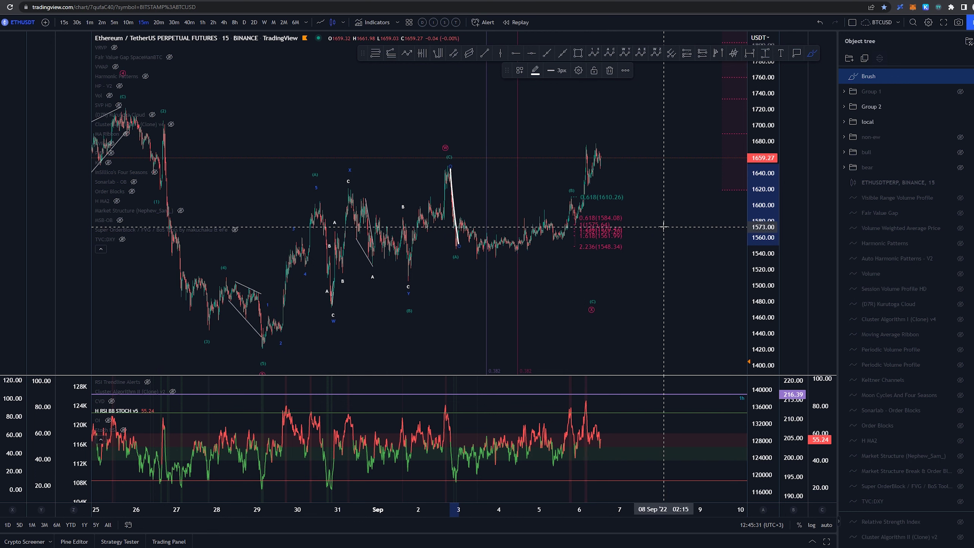
Undo the stroke over the 2 September drop, circle the 3 to 6 September recovery with the brush, and undo the circle
{"action": "key", "text": "ctrl+z"}
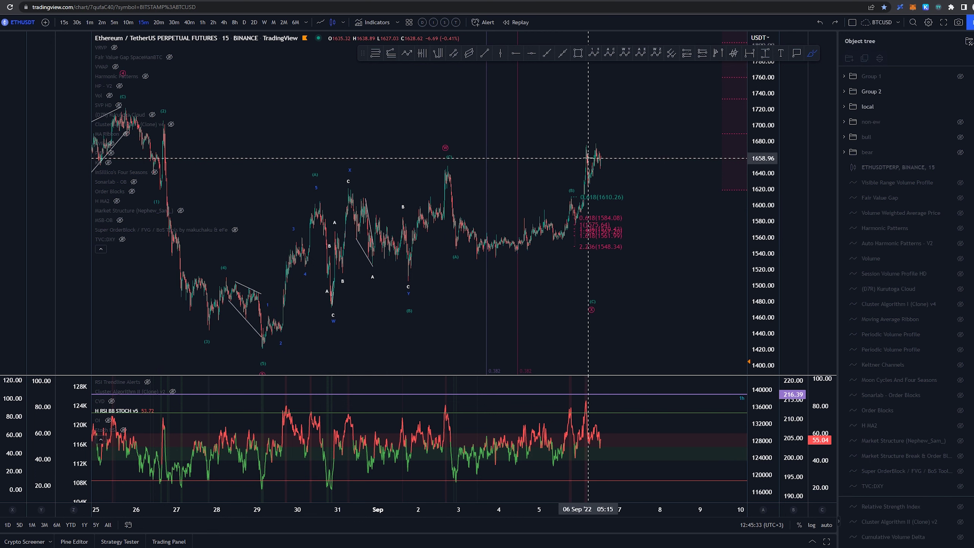
{"action": "mouse_move", "coordinate": [612, 161]}
{"action": "left_mouse_down"}
{"action": "mouse_move", "coordinate": [500, 159]}
{"action": "mouse_move", "coordinate": [614, 137]}
{"action": "left_mouse_up"}
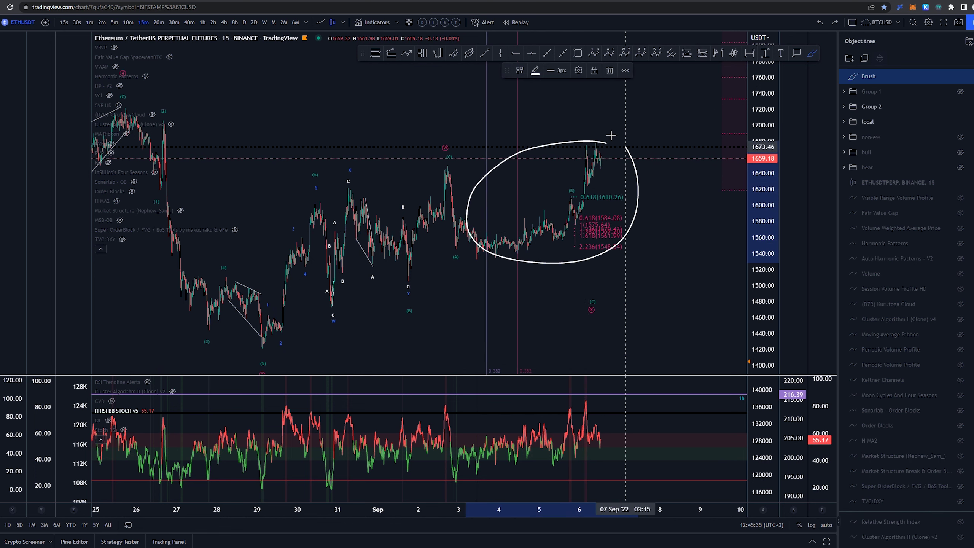
{"action": "key", "text": "ctrl+z"}
Draw two brush strokes from the 2 September high to the 6 September high and one at the wave (A) low, undoing each
{"action": "left_click_drag", "start_coordinate": [439, 165], "coordinate": [619, 171]}
{"action": "key", "text": "ctrl+z"}
{"action": "left_click_drag", "start_coordinate": [424, 165], "coordinate": [610, 159]}
{"action": "key", "text": "ctrl+z"}
{"action": "mouse_move", "coordinate": [459, 246]}
{"action": "left_mouse_down"}
{"action": "mouse_move", "coordinate": [439, 260]}
{"action": "mouse_move", "coordinate": [466, 251]}
{"action": "left_mouse_up"}
{"action": "key", "text": "ctrl+z"}
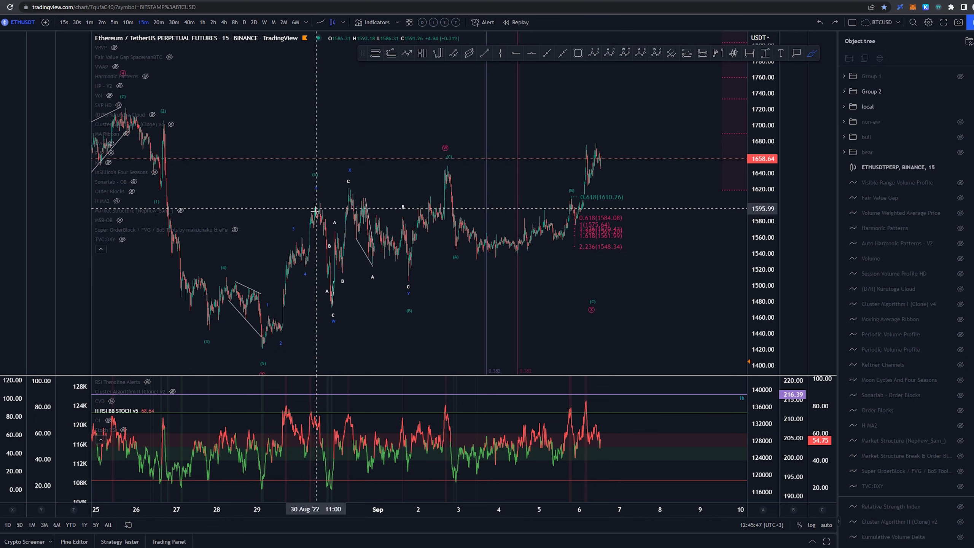
Trace the alternating rises and drops from the 29 August low to the 6 September high with five brush strokes and undo them all
{"action": "left_click_drag", "start_coordinate": [319, 207], "coordinate": [328, 309]}
{"action": "left_click_drag", "start_coordinate": [448, 167], "coordinate": [456, 241]}
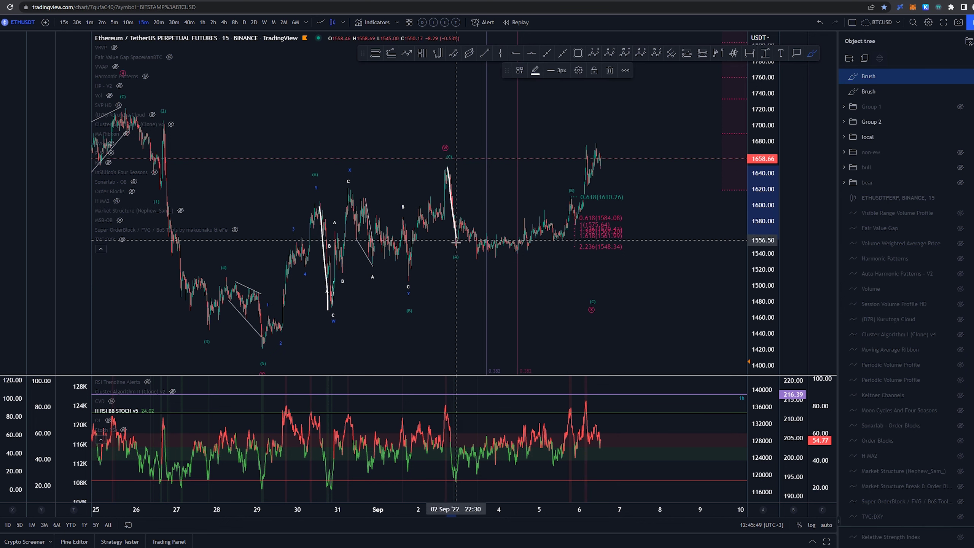
{"action": "left_click_drag", "start_coordinate": [326, 306], "coordinate": [444, 169]}
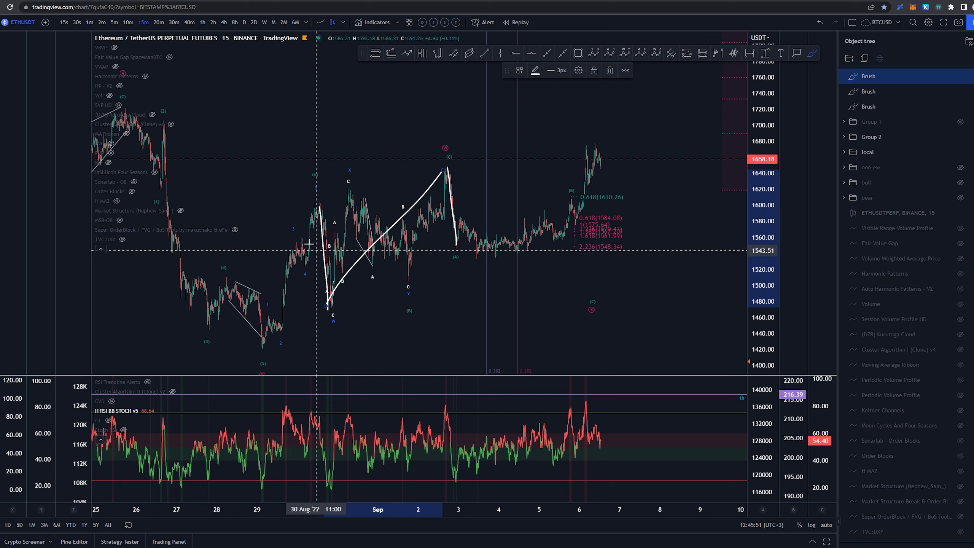
{"action": "left_click_drag", "start_coordinate": [259, 341], "coordinate": [316, 208]}
{"action": "left_click_drag", "start_coordinate": [468, 254], "coordinate": [604, 142]}
{"action": "key", "text": "ctrl+z"}
{"action": "key", "text": "ctrl+z"}
{"action": "key", "text": "ctrl+z"}
{"action": "key", "text": "ctrl+z"}
{"action": "key", "text": "ctrl+z"}
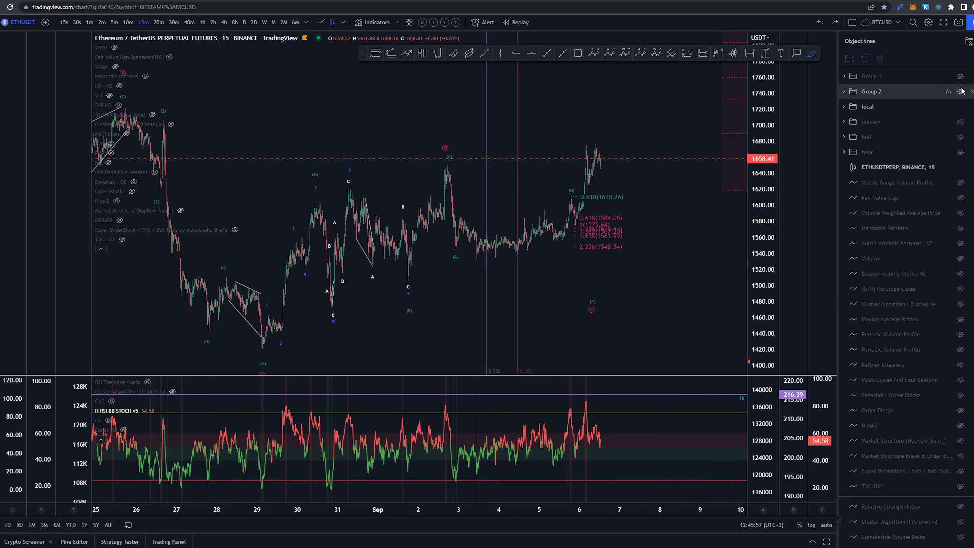
Hide Group 2 and show Group 1, marking the rise off the 29 August low with a brush stroke and undoing it
{"action": "left_click", "coordinate": [960, 92]}
{"action": "left_click", "coordinate": [960, 76]}
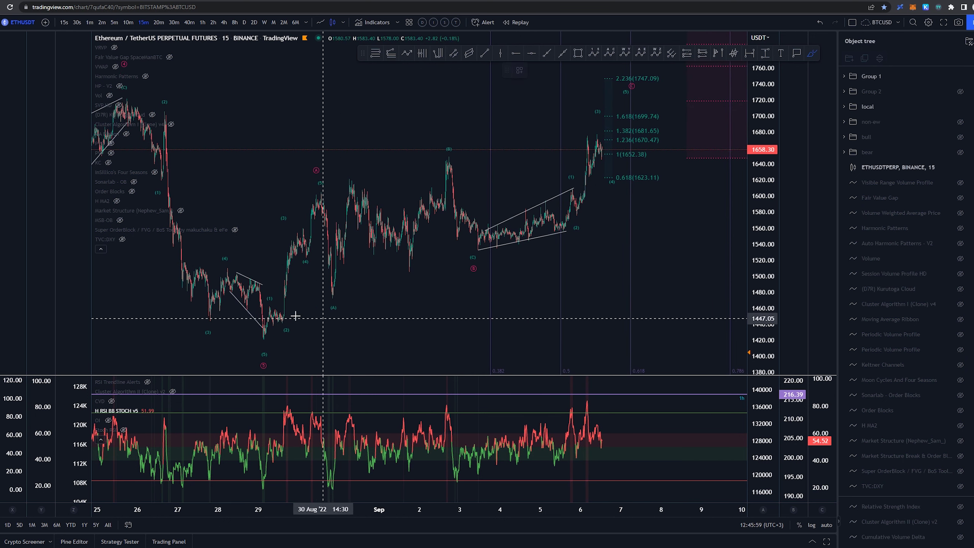
{"action": "left_click_drag", "start_coordinate": [264, 339], "coordinate": [290, 286]}
{"action": "key", "text": "ctrl+z"}
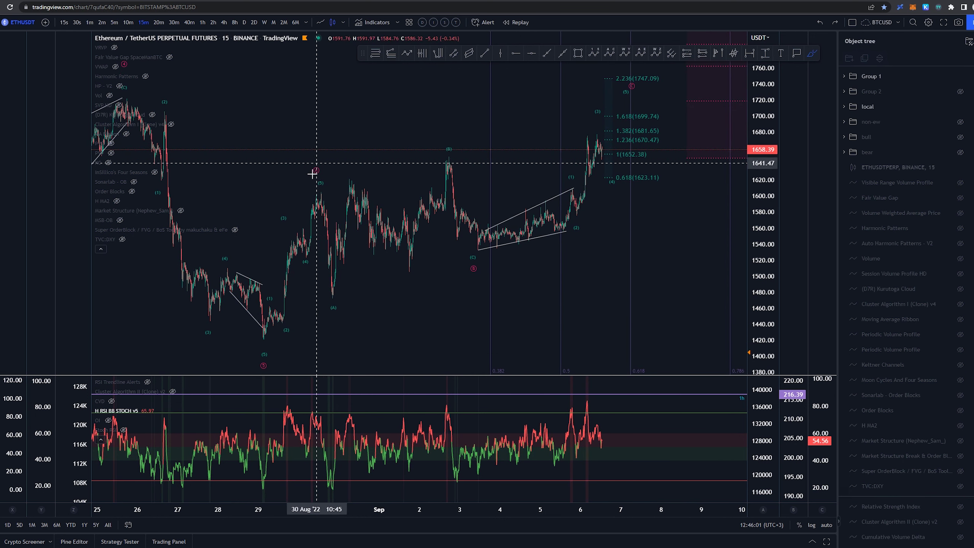
Mark the section from the circled wave A high to the (B) high and the 3 September low with the brush, undoing each stroke
{"action": "mouse_move", "coordinate": [318, 174]}
{"action": "left_mouse_down"}
{"action": "mouse_move", "coordinate": [337, 294]}
{"action": "mouse_move", "coordinate": [443, 165]}
{"action": "left_mouse_up"}
{"action": "key", "text": "ctrl+z"}
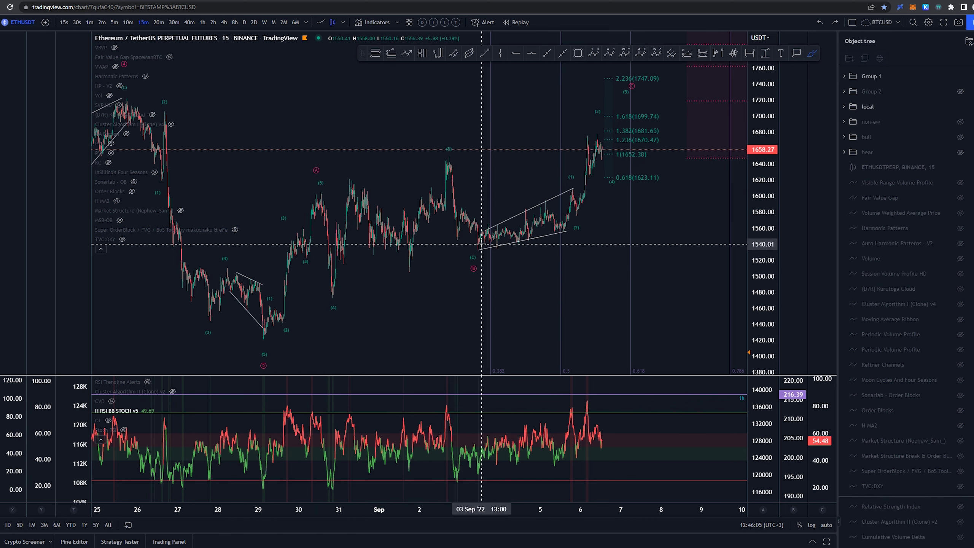
{"action": "left_click_drag", "start_coordinate": [480, 244], "coordinate": [478, 245]}
{"action": "key", "text": "ctrl+z"}
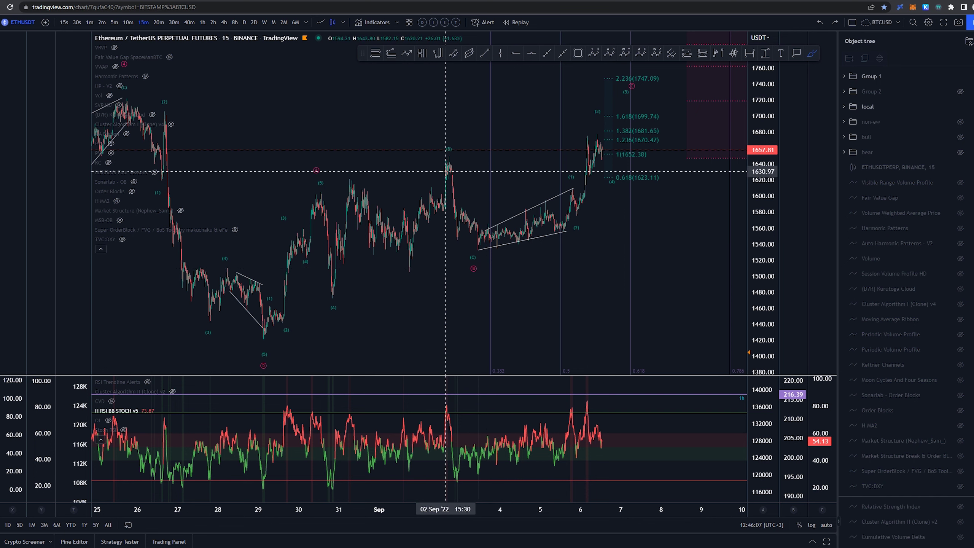
Trace the zigzag decline from the 2 September wave (B) high to the wave (C) low with the brush and undo the stroke
{"action": "scroll", "coordinate": [445, 172], "scroll_direction": "up", "scroll_amount": 2}
{"action": "left_click_drag", "start_coordinate": [450, 155], "coordinate": [463, 238]}
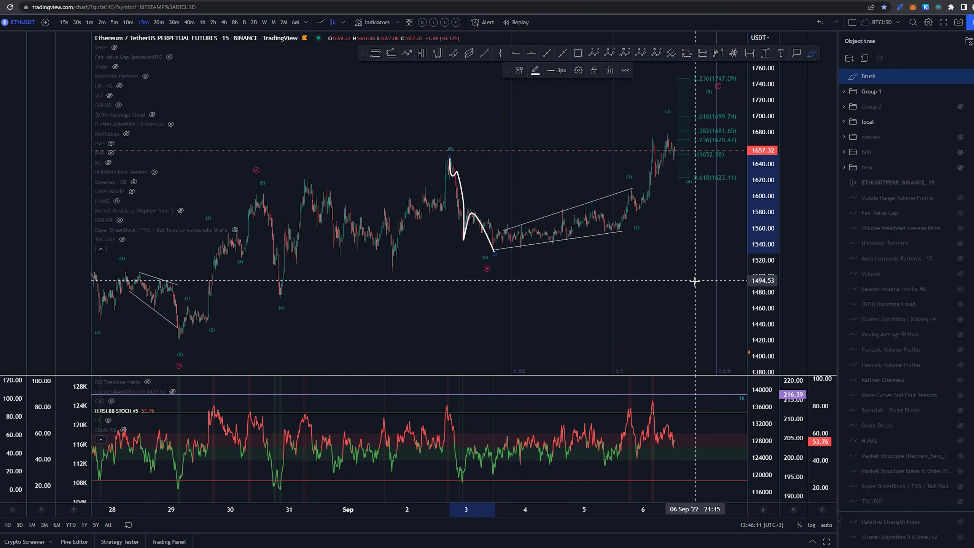
{"action": "key", "text": "ctrl+z"}
Reposition the wave (C) and circled B labels directly beneath the 3 September low
{"action": "left_click", "coordinate": [487, 264]}
{"action": "left_click_drag", "start_coordinate": [486, 269], "coordinate": [466, 240]}
{"action": "middle_click", "coordinate": [489, 265]}
{"action": "key", "text": "ctrl+z"}
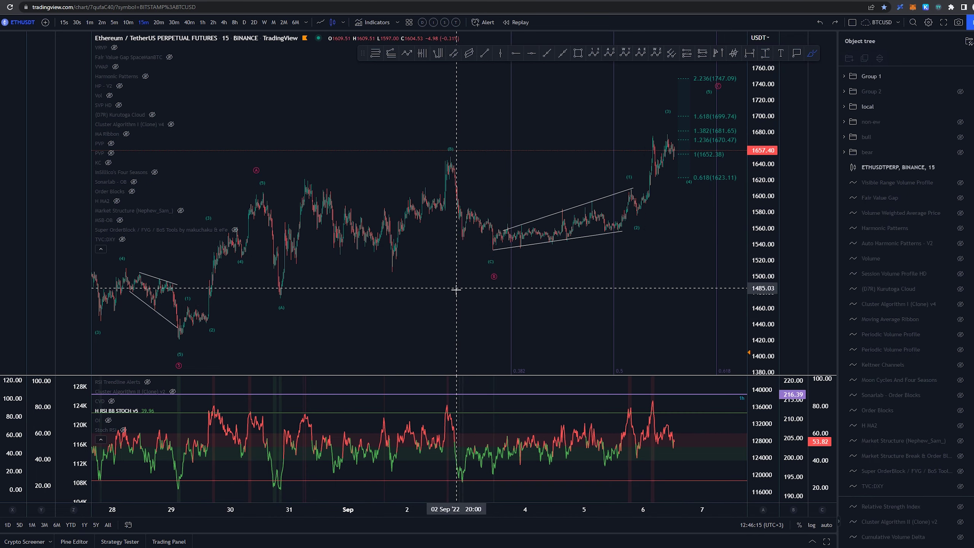
Trace the upper and lower lines of the 3 to 5 September diagonal and the rise out of it with the brush, removing each stroke
{"action": "scroll", "coordinate": [456, 290], "scroll_direction": "down", "scroll_amount": 5}
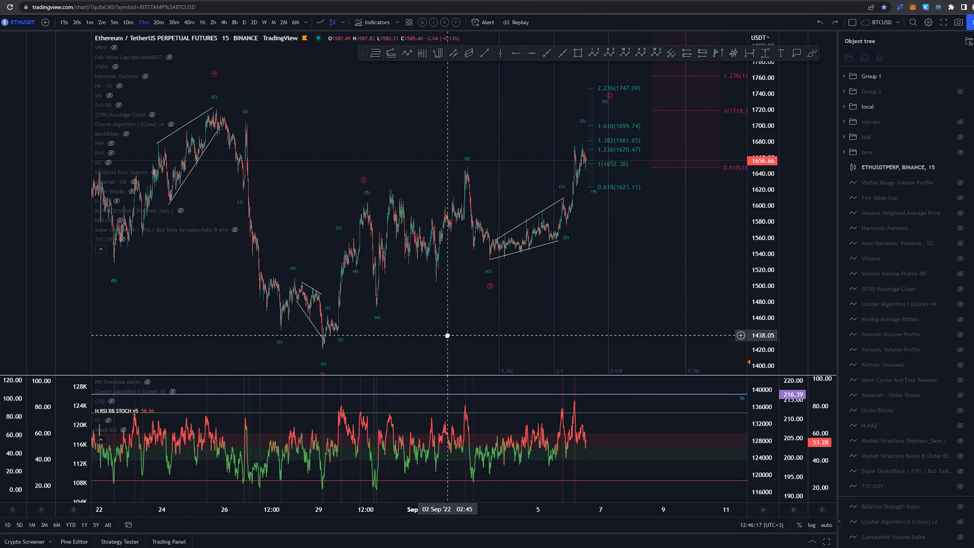
{"action": "scroll", "coordinate": [465, 305], "scroll_direction": "up", "scroll_amount": 1}
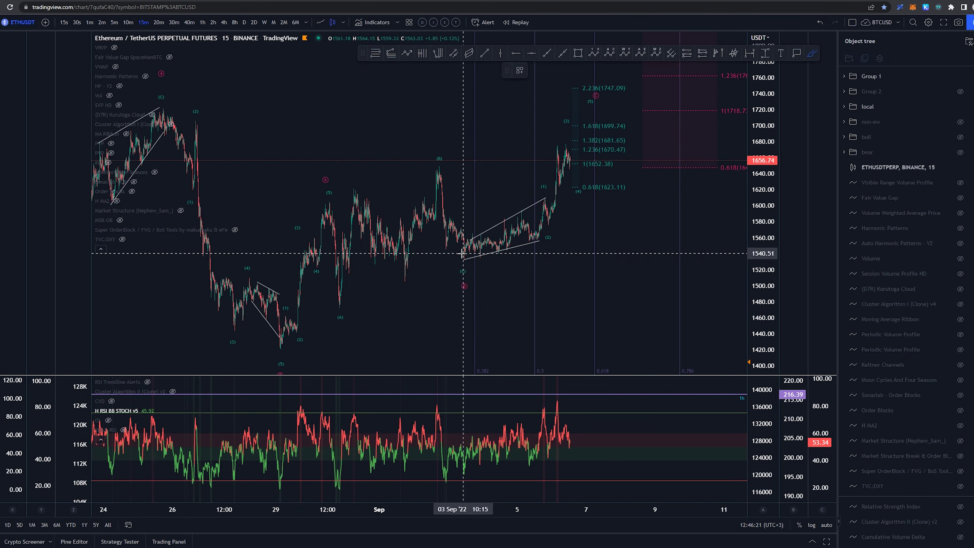
{"action": "left_click_drag", "start_coordinate": [467, 241], "coordinate": [546, 202]}
{"action": "key", "text": "ctrl+z"}
{"action": "left_click_drag", "start_coordinate": [463, 262], "coordinate": [540, 242]}
{"action": "key", "text": "ctrl+z"}
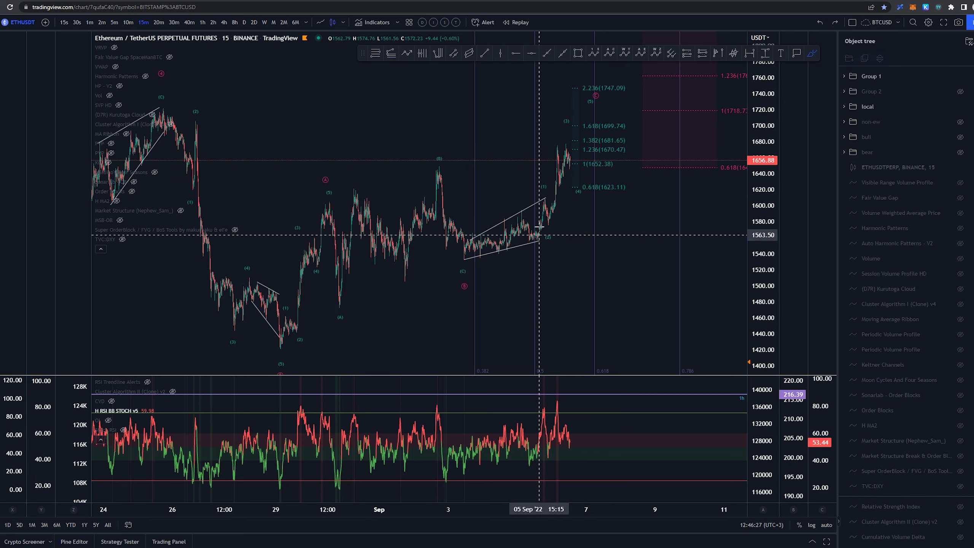
{"action": "left_click_drag", "start_coordinate": [542, 237], "coordinate": [550, 181]}
{"action": "key", "text": "Delete"}
Compress the price scale and change the chart to the 1-hour interval to bring up the wider wave count
{"action": "scroll", "coordinate": [594, 241], "scroll_direction": "up", "scroll_amount": 8}
{"action": "left_click_drag", "start_coordinate": [476, 220], "coordinate": [583, 250]}
{"action": "scroll", "coordinate": [594, 251], "scroll_direction": "down", "scroll_amount": 5}
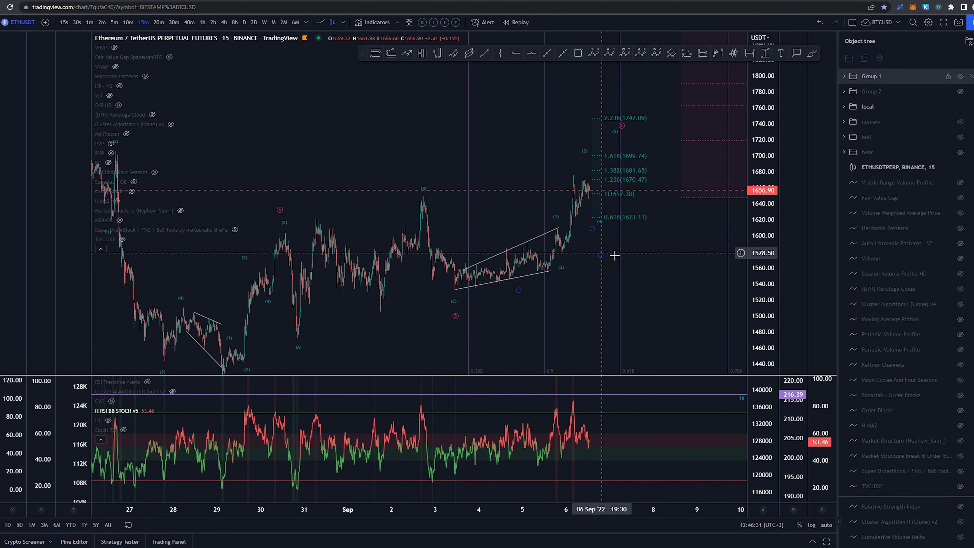
{"action": "left_click_drag", "start_coordinate": [673, 270], "coordinate": [540, 243]}
{"action": "scroll", "coordinate": [541, 238], "scroll_direction": "down", "scroll_amount": 7}
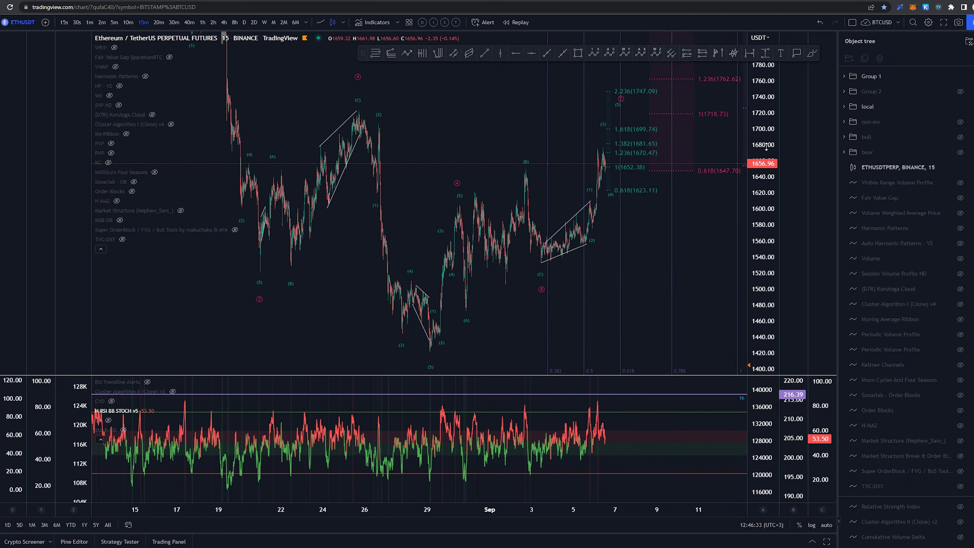
{"action": "left_click_drag", "start_coordinate": [763, 191], "coordinate": [763, 367]}
{"action": "scroll", "coordinate": [575, 300], "scroll_direction": "down", "scroll_amount": 1}
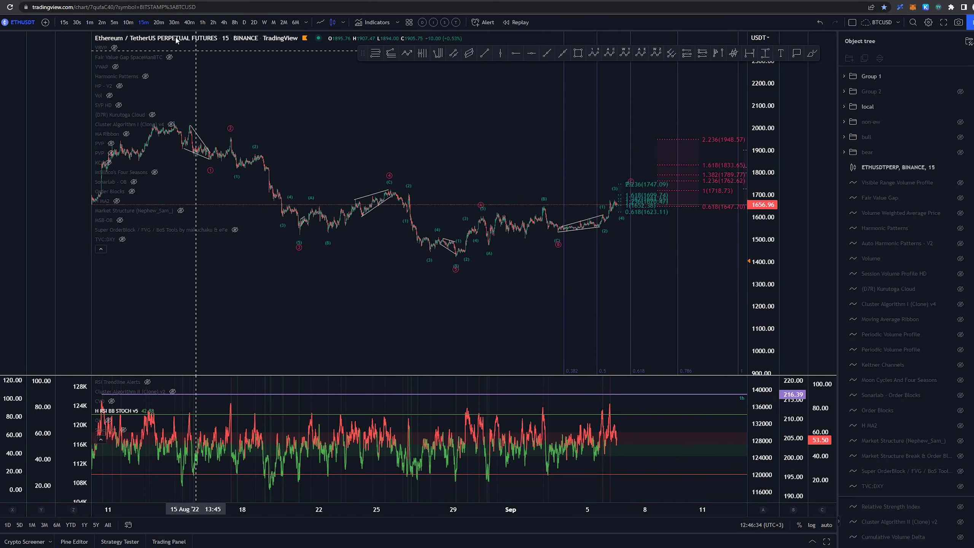
{"action": "left_click", "coordinate": [202, 22]}
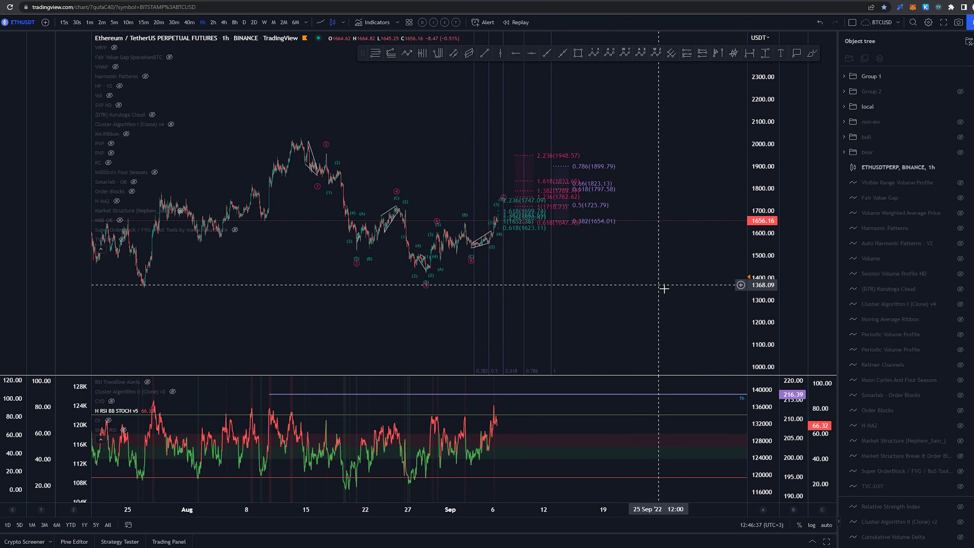
Select the purple Fibonacci retracement, circle the latest price near its 0.382 level (1654.01) with the brush, and undo the circle
{"action": "scroll", "coordinate": [664, 289], "scroll_direction": "up", "scroll_amount": 2}
{"action": "left_click", "coordinate": [582, 200]}
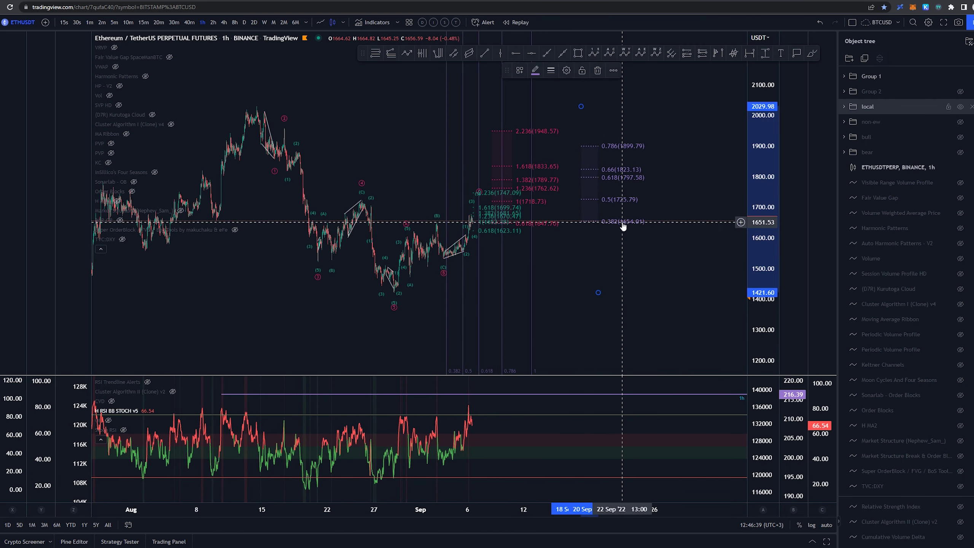
{"action": "left_click", "coordinate": [812, 54]}
{"action": "left_click_drag", "start_coordinate": [474, 214], "coordinate": [462, 216]}
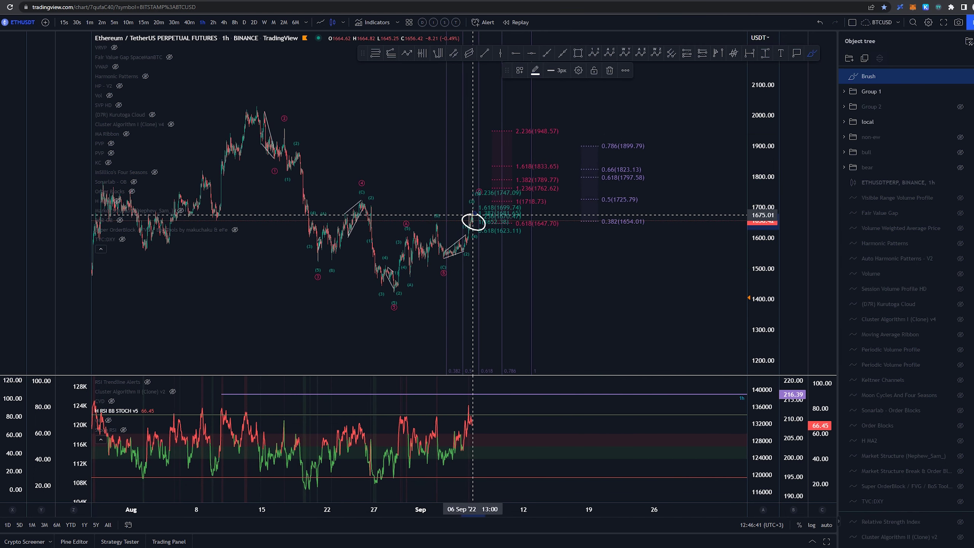
{"action": "key", "text": "ctrl+z"}
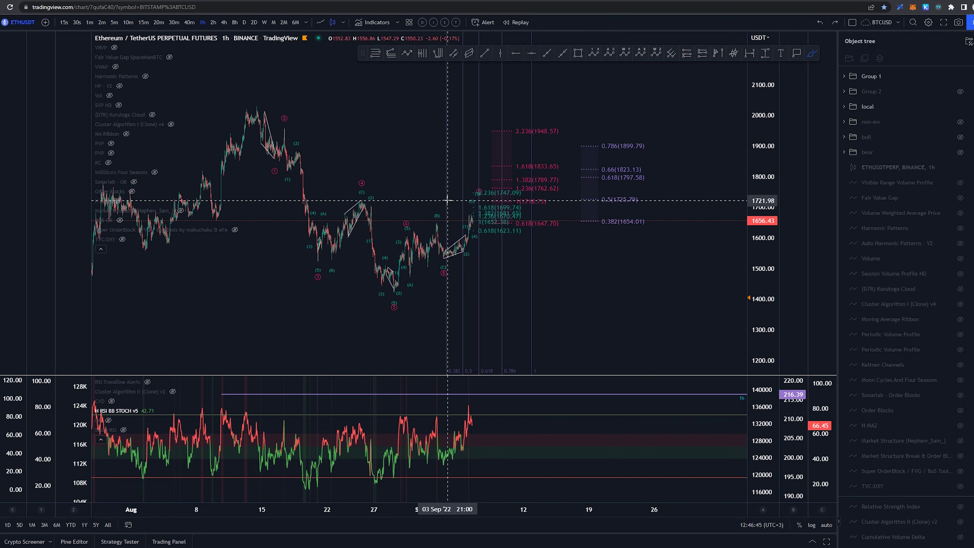
Circle the whole recovery from the late August low and draw a declining projection from the latest price with the brush, undoing both
{"action": "mouse_move", "coordinate": [594, 241]}
{"action": "left_mouse_down"}
{"action": "mouse_move", "coordinate": [708, 283]}
{"action": "mouse_move", "coordinate": [676, 278]}
{"action": "left_mouse_up"}
{"action": "middle_click", "coordinate": [564, 207]}
{"action": "mouse_move", "coordinate": [544, 192]}
{"action": "left_mouse_down"}
{"action": "mouse_move", "coordinate": [443, 275]}
{"action": "mouse_move", "coordinate": [543, 192]}
{"action": "left_mouse_up"}
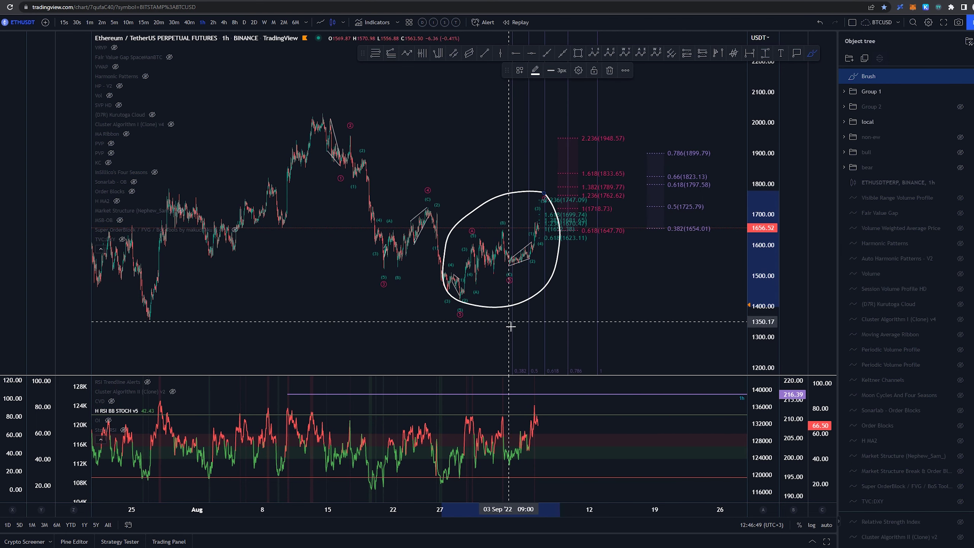
{"action": "key", "text": "ctrl+z"}
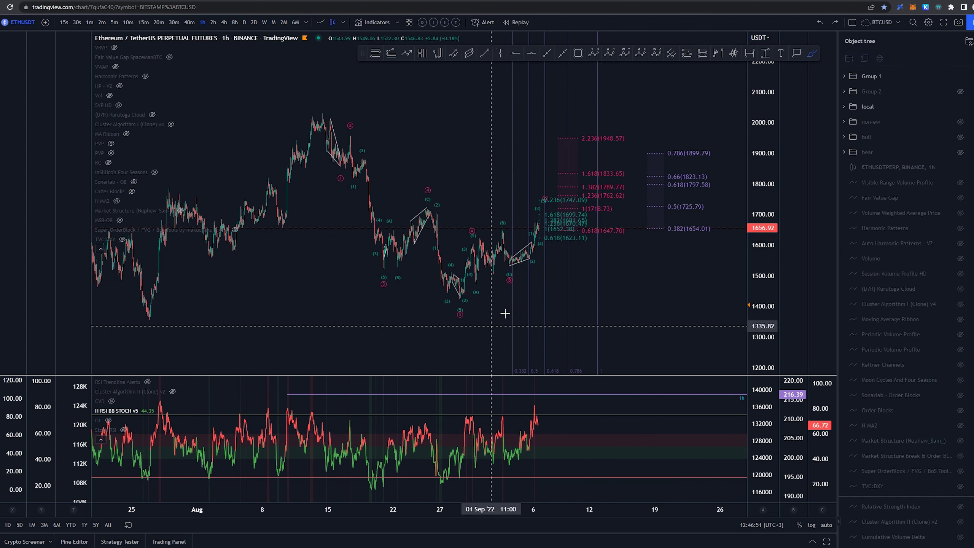
{"action": "left_click_drag", "start_coordinate": [551, 219], "coordinate": [620, 330]}
{"action": "key", "text": "ctrl+z"}
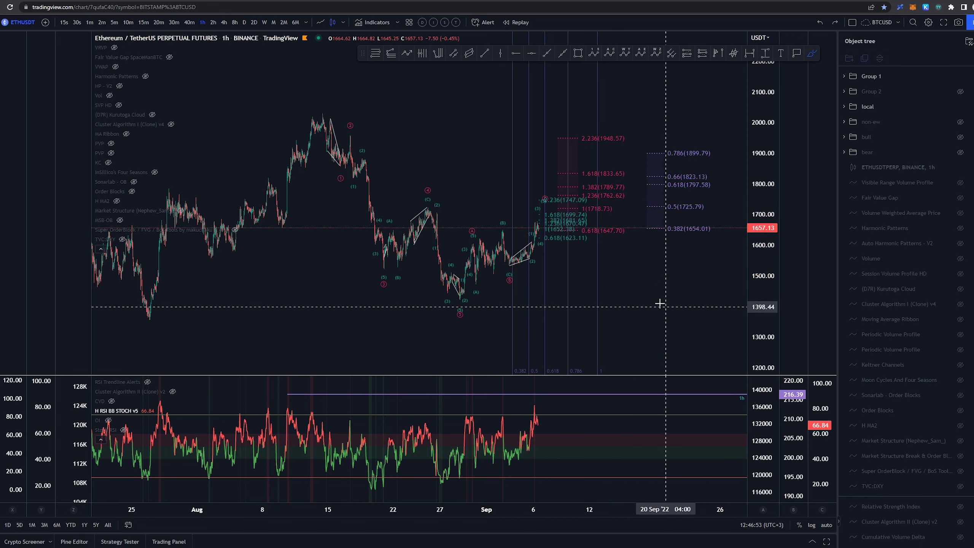
Sketch a projected wave path from the late August low to about 16 September and a drop after it, and undo all the strokes
{"action": "mouse_move", "coordinate": [453, 294]}
{"action": "left_mouse_down"}
{"action": "mouse_move", "coordinate": [476, 244]}
{"action": "mouse_move", "coordinate": [531, 213]}
{"action": "mouse_move", "coordinate": [535, 230]}
{"action": "mouse_move", "coordinate": [562, 235]}
{"action": "mouse_move", "coordinate": [584, 282]}
{"action": "mouse_move", "coordinate": [629, 220]}
{"action": "left_mouse_up"}
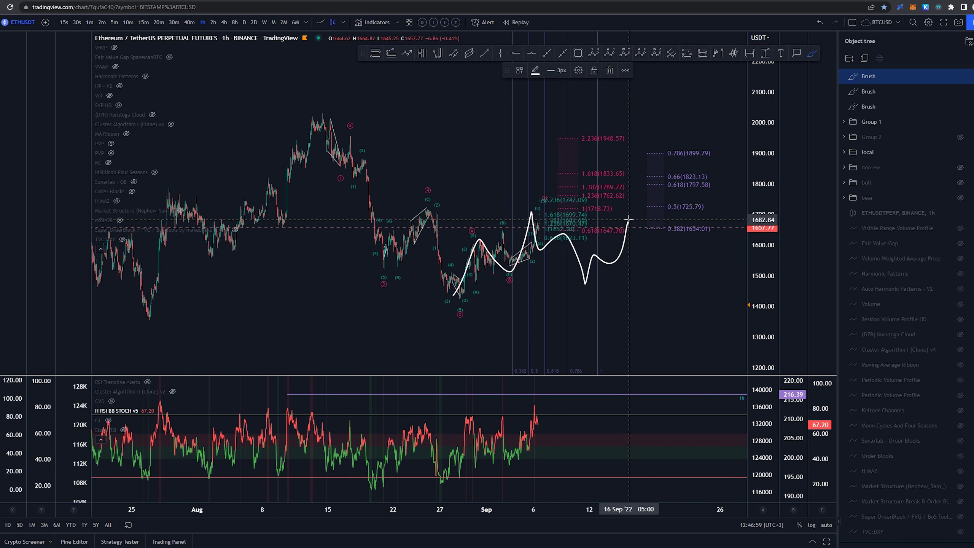
{"action": "key", "text": "ctrl+z"}
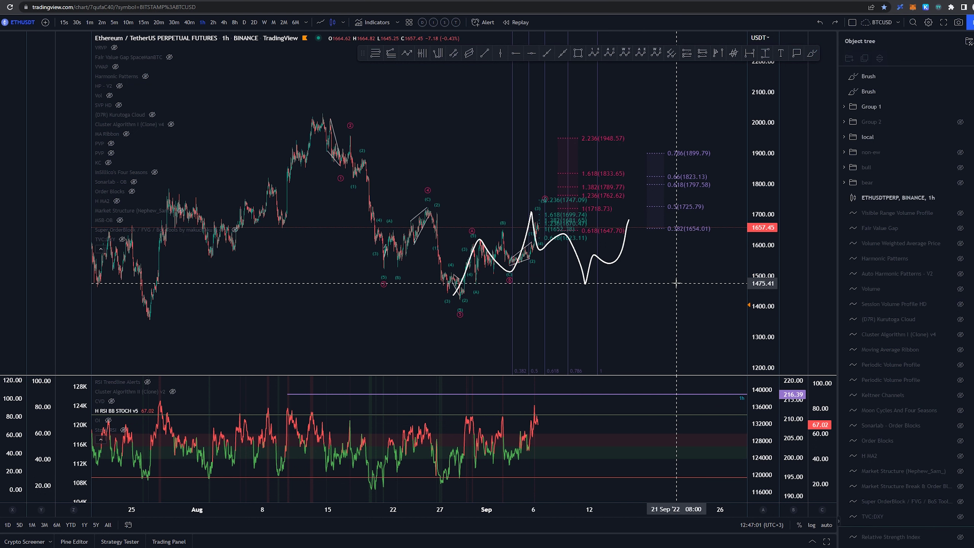
{"action": "left_click_drag", "start_coordinate": [629, 220], "coordinate": [690, 341]}
{"action": "key", "text": "ctrl+z"}
{"action": "key", "text": "ctrl+z"}
{"action": "key", "text": "ctrl+z"}
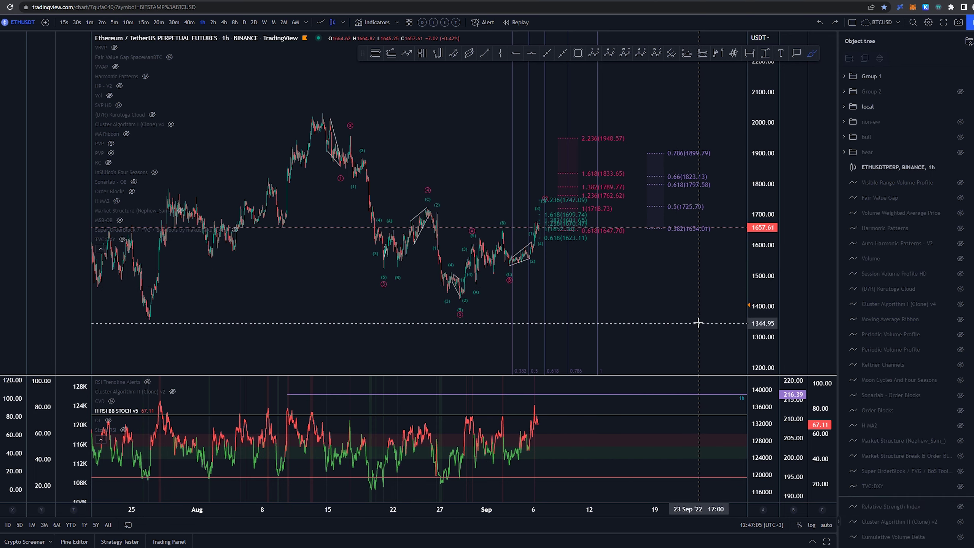
Trace the rise from the wave (2) low to the 6 September high and its pullback twice with the brush, undoing each stroke
{"action": "scroll", "coordinate": [600, 318], "scroll_direction": "up", "scroll_amount": 10}
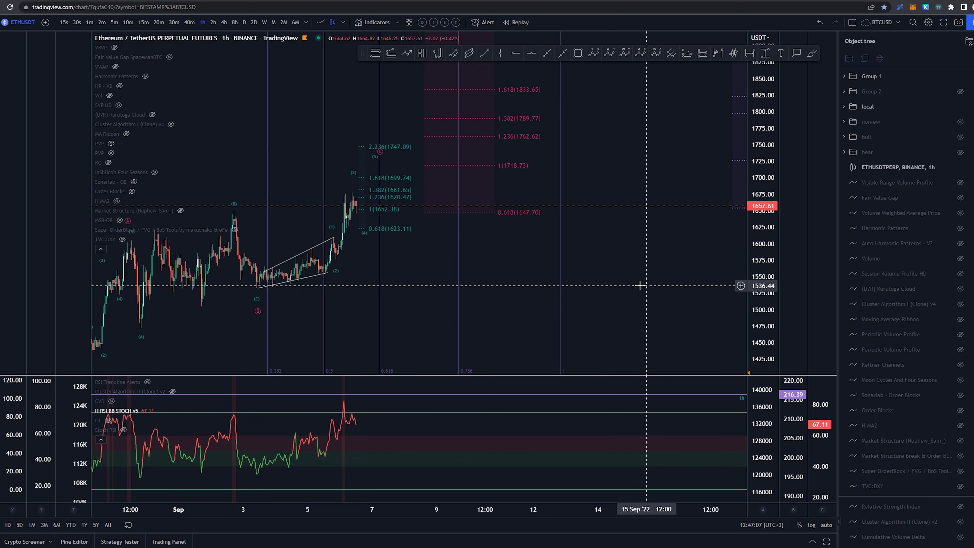
{"action": "scroll", "coordinate": [664, 263], "scroll_direction": "down", "scroll_amount": 1}
{"action": "left_click_drag", "start_coordinate": [591, 254], "coordinate": [652, 268]}
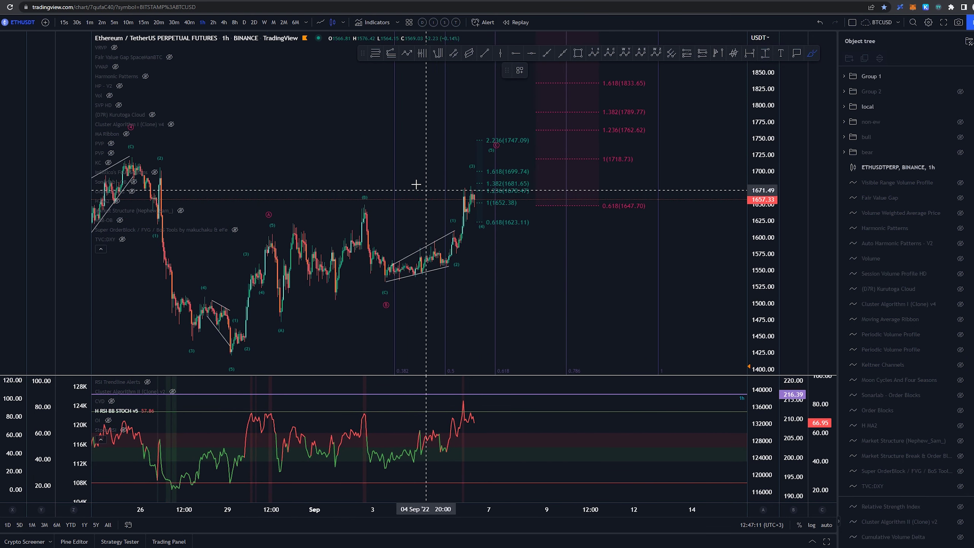
{"action": "left_click_drag", "start_coordinate": [450, 255], "coordinate": [456, 230]}
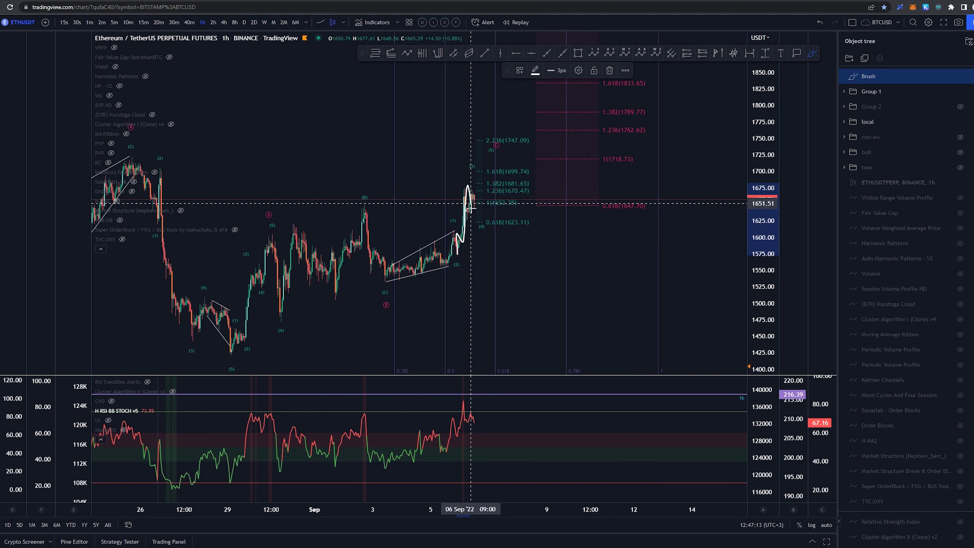
{"action": "key", "text": "ctrl+z"}
{"action": "mouse_move", "coordinate": [456, 256]}
{"action": "left_mouse_down"}
{"action": "mouse_move", "coordinate": [460, 231]}
{"action": "mouse_move", "coordinate": [465, 244]}
{"action": "left_mouse_up"}
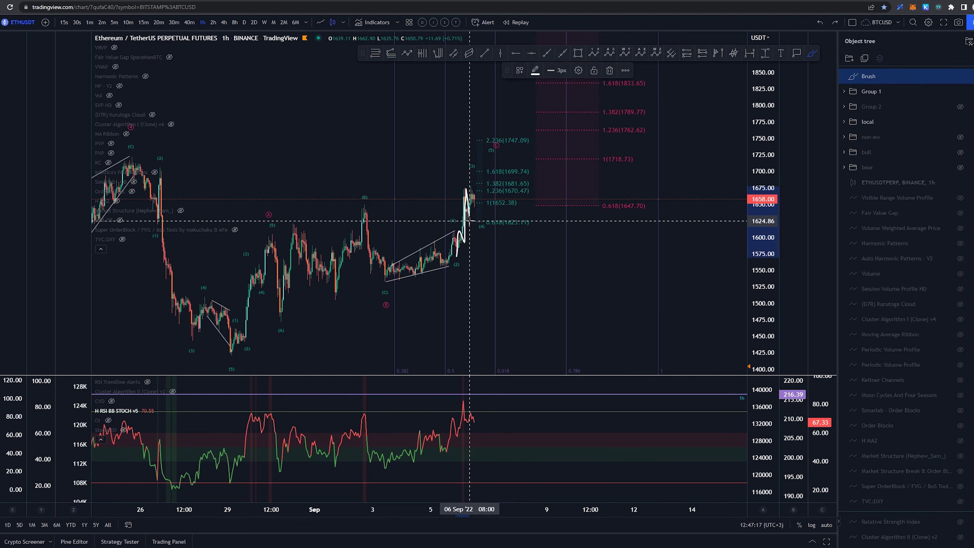
{"action": "key", "text": "ctrl+z"}
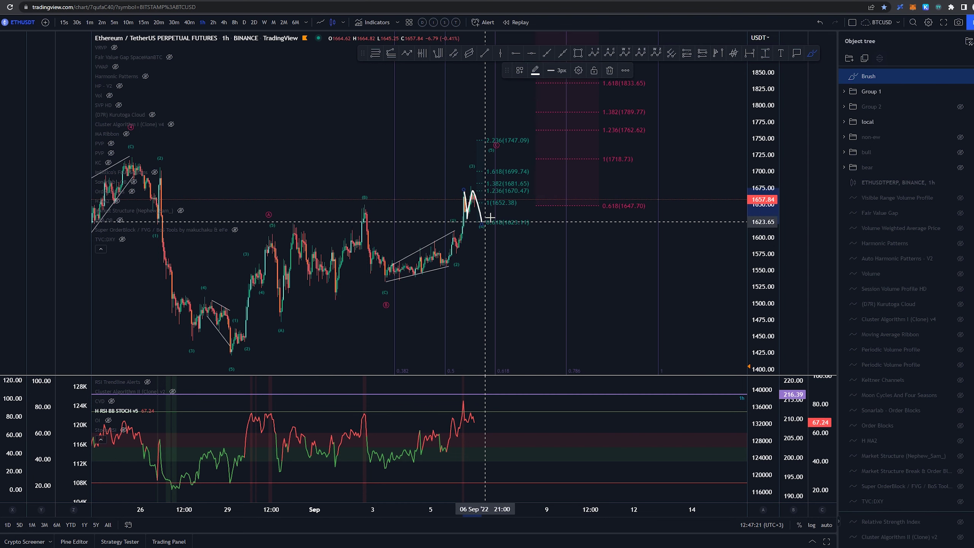
Undo the zigzag stroke down to the wave (4) area and circle the 1.618 (1699.74) extension level with the brush
{"action": "key", "text": "ctrl+z"}
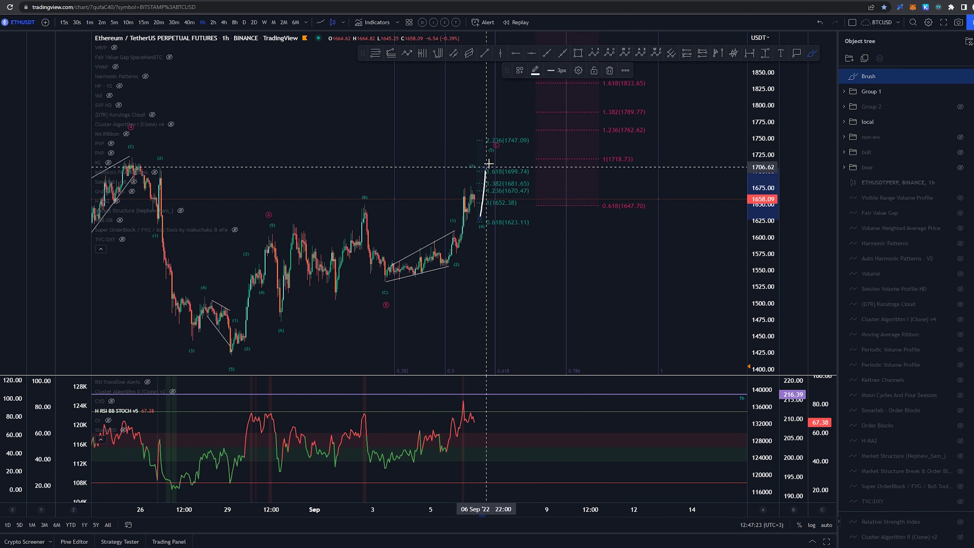
{"action": "left_click_drag", "start_coordinate": [519, 164], "coordinate": [497, 159]}
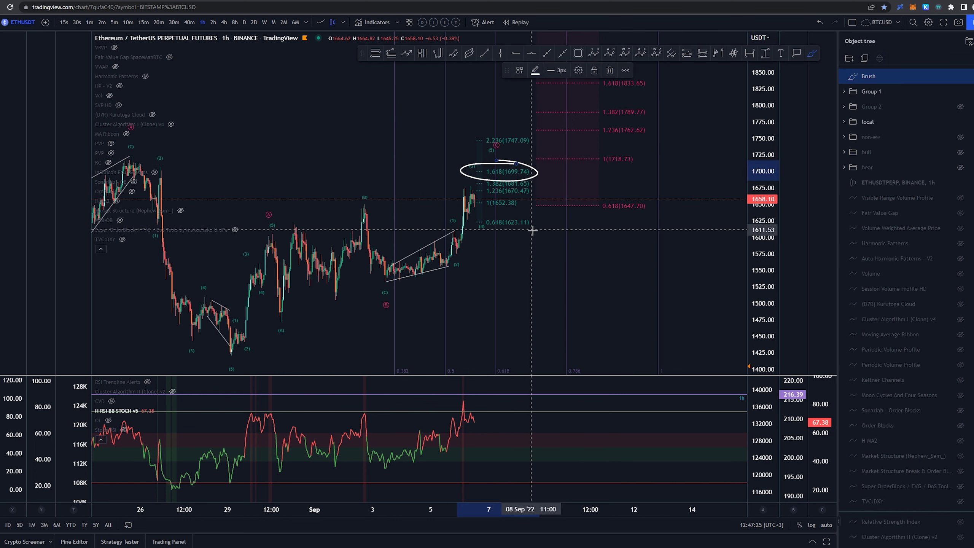
Undo the ellipse around the 1.618 (1699.74) level, trace the early September rise through waves (1) and (2) with the brush, and undo it
{"action": "key", "text": "ctrl+z"}
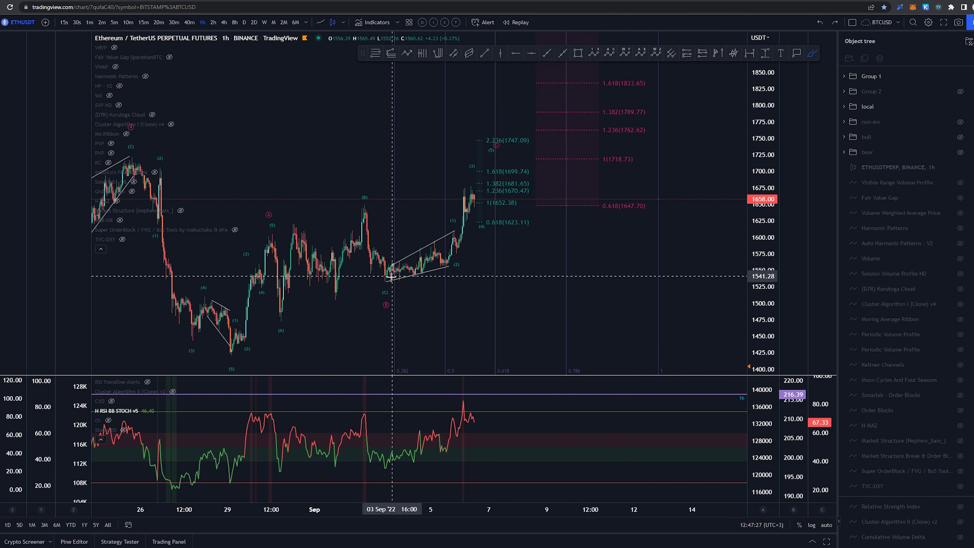
{"action": "left_click_drag", "start_coordinate": [381, 282], "coordinate": [447, 231]}
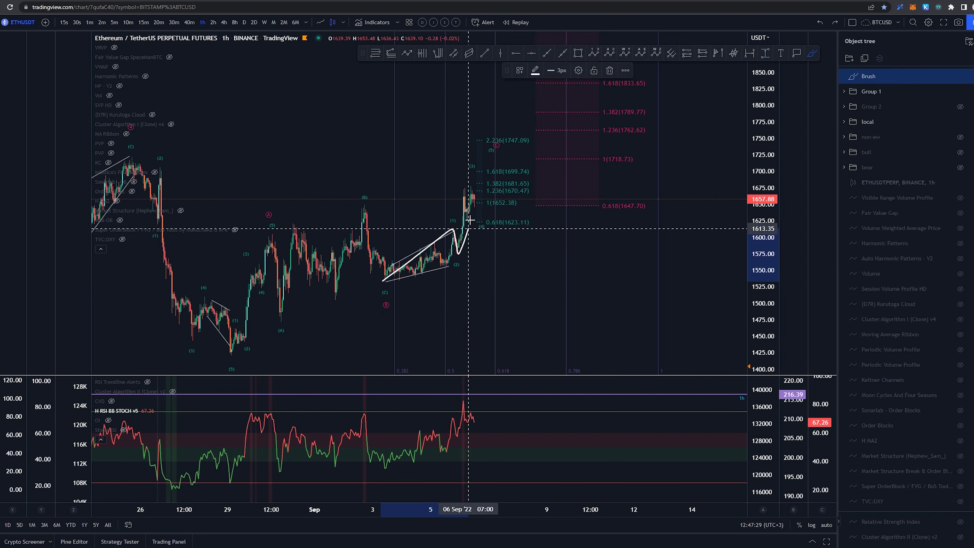
{"action": "key", "text": "ctrl+z"}
Sketch a drop from the latest high to about 1560 and trace the rise from the 3 September low with the brush, undoing both strokes
{"action": "left_click_drag", "start_coordinate": [480, 188], "coordinate": [499, 264]}
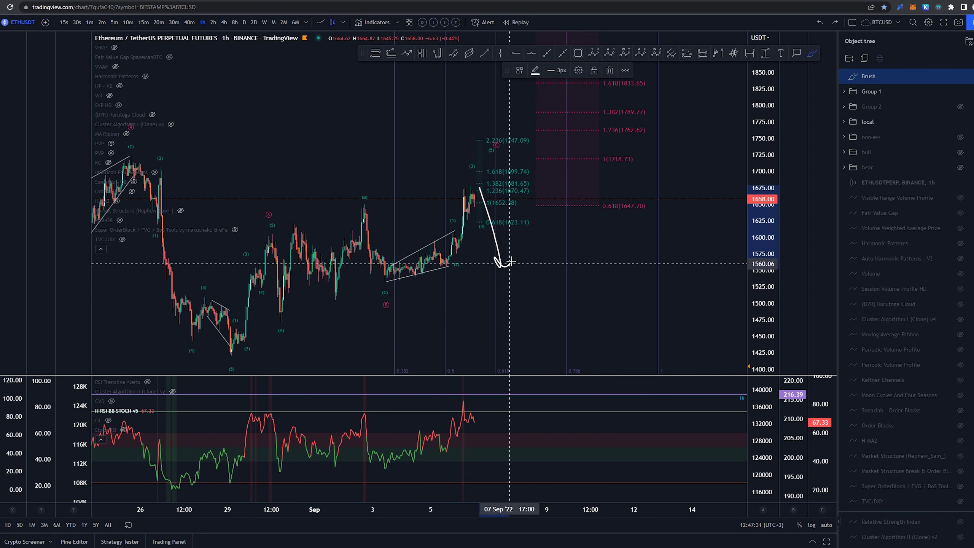
{"action": "key", "text": "ctrl+z"}
{"action": "mouse_move", "coordinate": [388, 276]}
{"action": "left_mouse_down"}
{"action": "mouse_move", "coordinate": [450, 233]}
{"action": "mouse_move", "coordinate": [458, 262]}
{"action": "mouse_move", "coordinate": [476, 178]}
{"action": "left_mouse_up"}
{"action": "key", "text": "ctrl+z"}
Brush a mark near the circled A high and trace the rise from the late August low, undoing each stroke
{"action": "scroll", "coordinate": [572, 282], "scroll_direction": "down", "scroll_amount": 2}
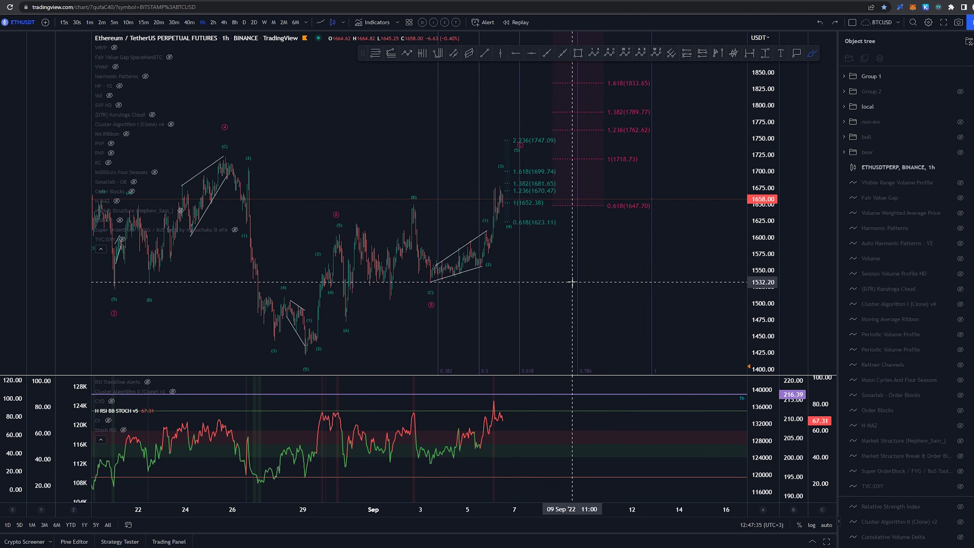
{"action": "left_click_drag", "start_coordinate": [558, 283], "coordinate": [548, 243]}
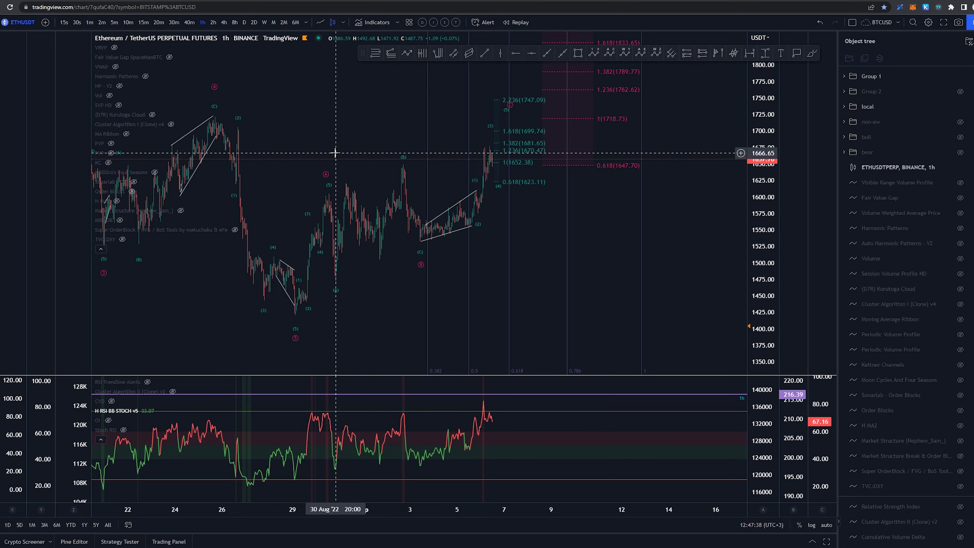
{"action": "mouse_move", "coordinate": [334, 165]}
{"action": "left_mouse_down"}
{"action": "mouse_move", "coordinate": [305, 212]}
{"action": "mouse_move", "coordinate": [313, 303]}
{"action": "mouse_move", "coordinate": [333, 164]}
{"action": "left_mouse_up"}
{"action": "key", "text": "ctrl+z"}
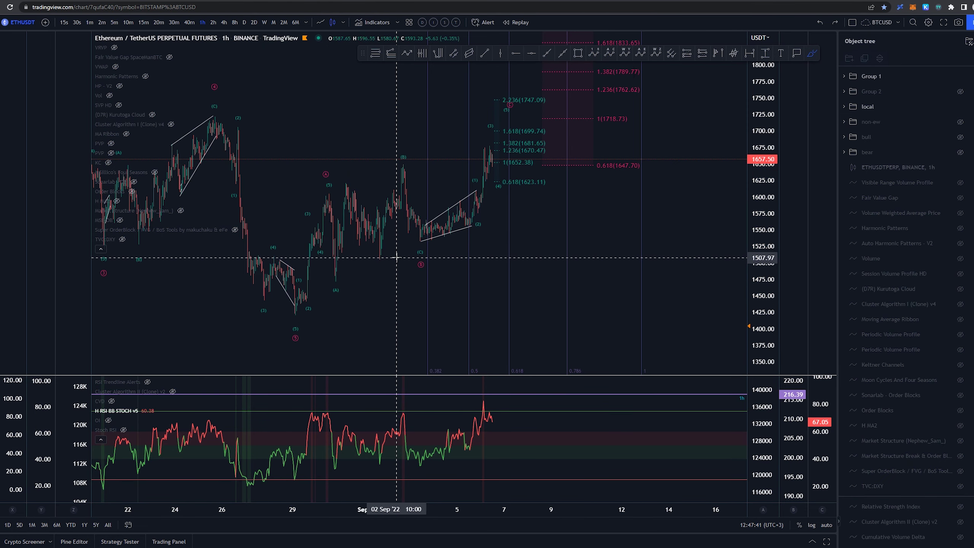
{"action": "left_click_drag", "start_coordinate": [295, 313], "coordinate": [312, 234]}
{"action": "key", "text": "ctrl+z"}
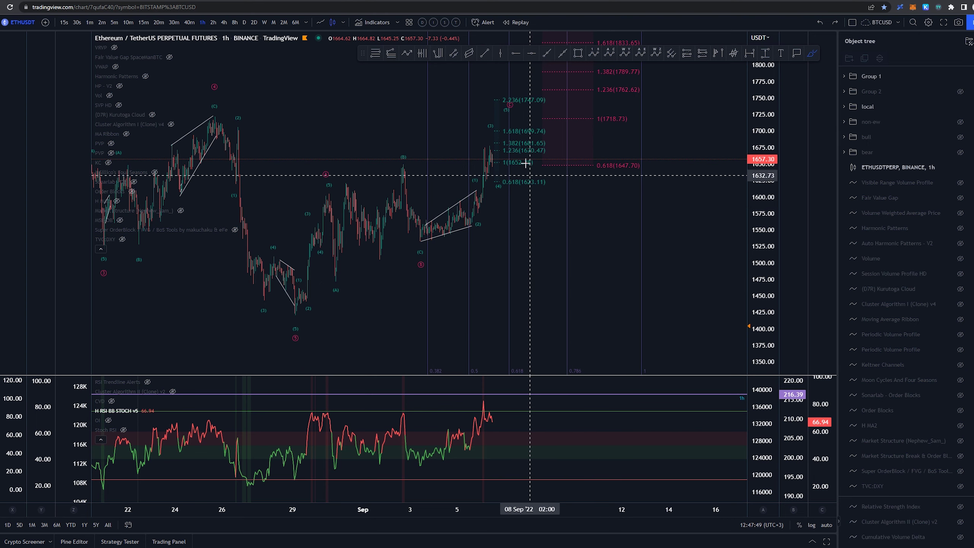
Examine the wider wave count since early August together with the 0.382 to 0.786 Fibonacci levels above the latest price
{"action": "scroll", "coordinate": [581, 241], "scroll_direction": "down", "scroll_amount": 4}
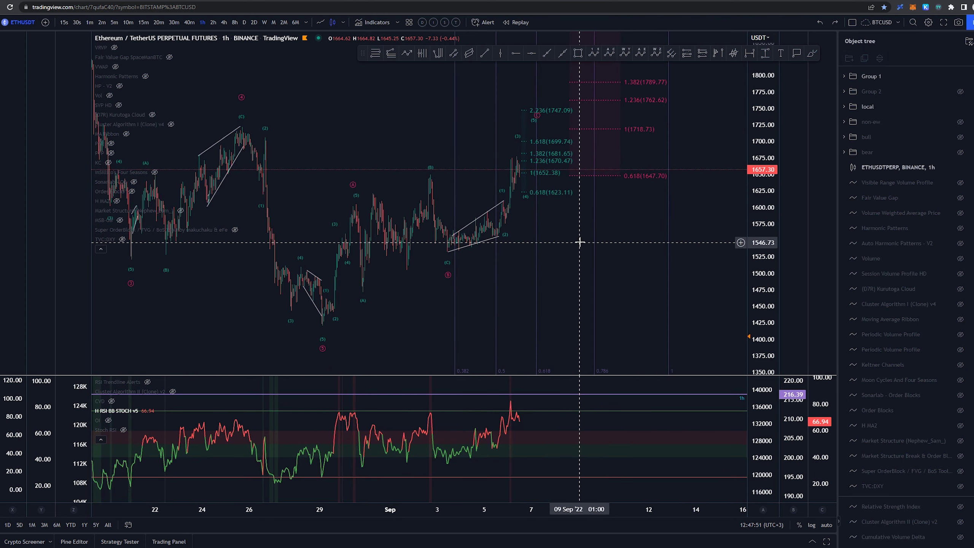
{"action": "scroll", "coordinate": [581, 241], "scroll_direction": "down", "scroll_amount": 1}
{"action": "left_click_drag", "start_coordinate": [728, 253], "coordinate": [608, 294]}
{"action": "scroll", "coordinate": [607, 294], "scroll_direction": "down", "scroll_amount": 3}
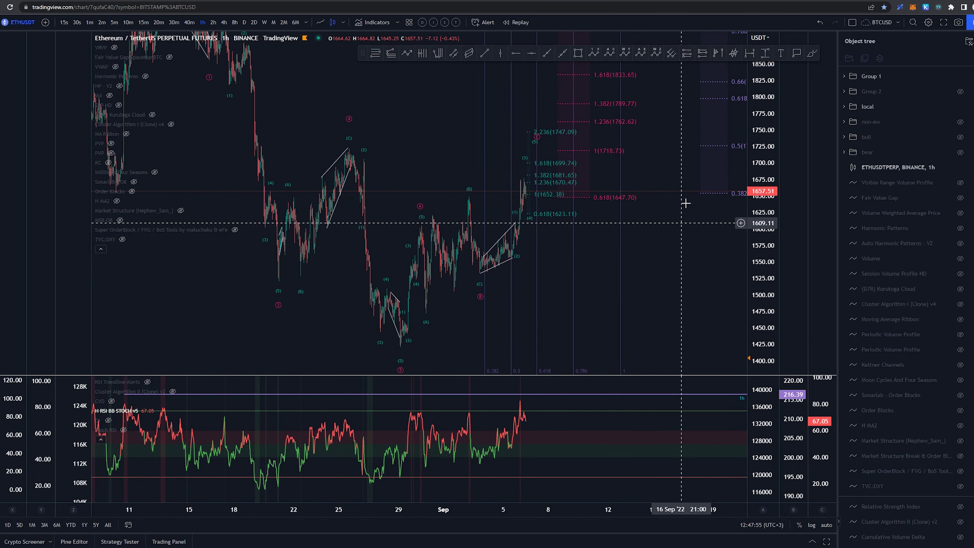
{"action": "scroll", "coordinate": [717, 288], "scroll_direction": "down", "scroll_amount": 3}
{"action": "left_click_drag", "start_coordinate": [717, 294], "coordinate": [615, 296]}
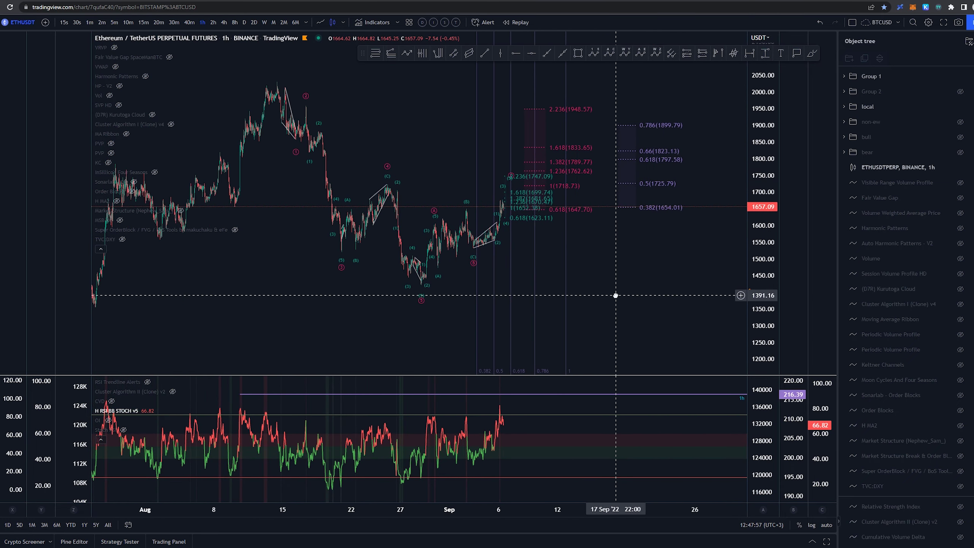